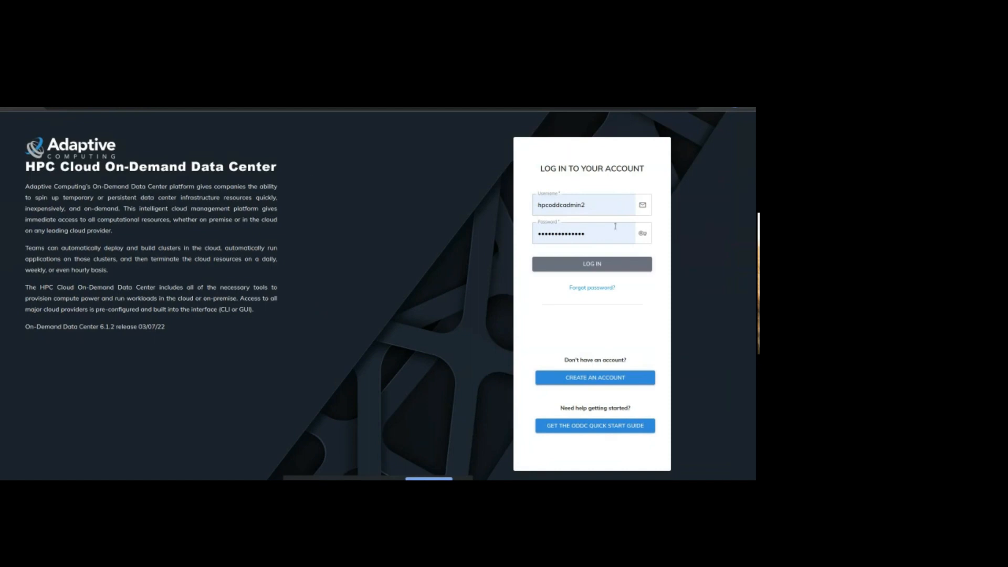
Log in to the account with the prefilled credentials and review the clusters listed in Cluster Manager.
{"action": "left_click", "coordinate": [592, 265]}
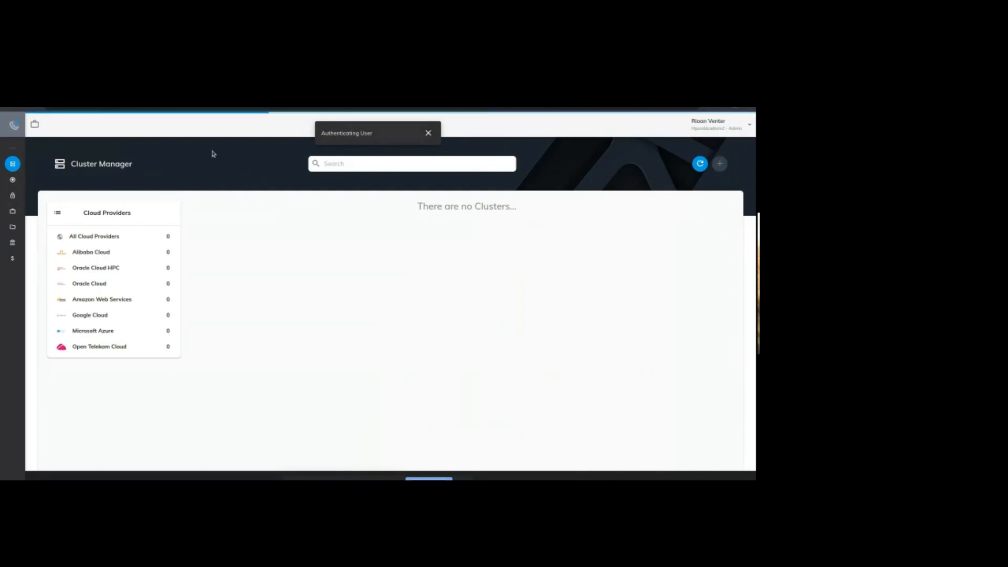
{"action": "left_click", "coordinate": [428, 134]}
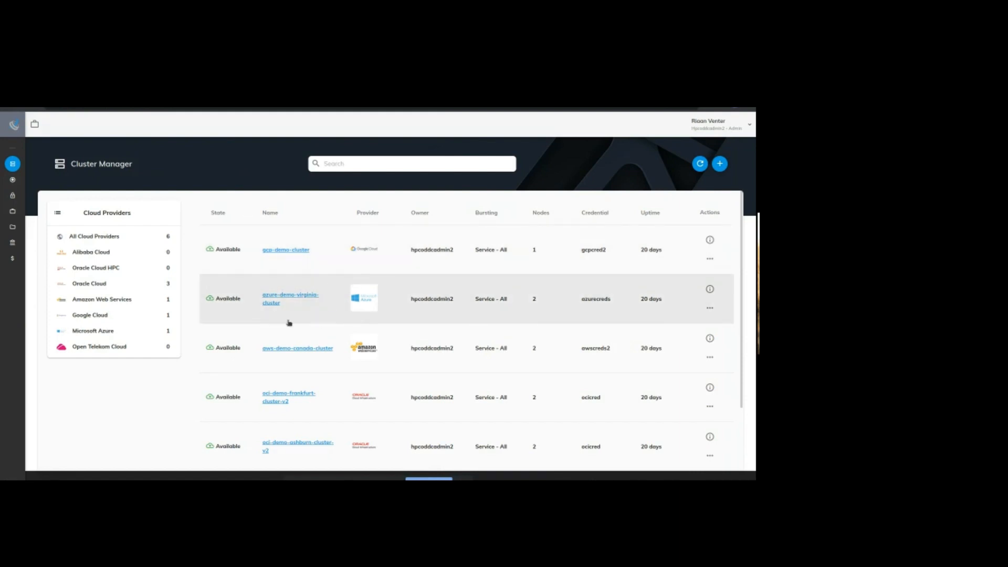
{"action": "scroll", "coordinate": [314, 327], "scroll_direction": "down", "scroll_amount": 1}
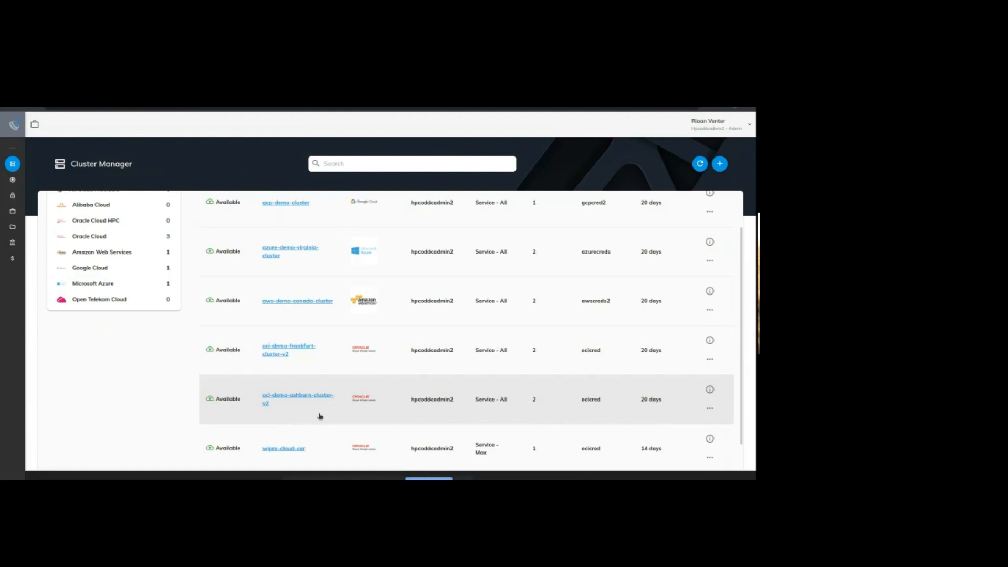
{"action": "scroll", "coordinate": [462, 326], "scroll_direction": "up", "scroll_amount": 2}
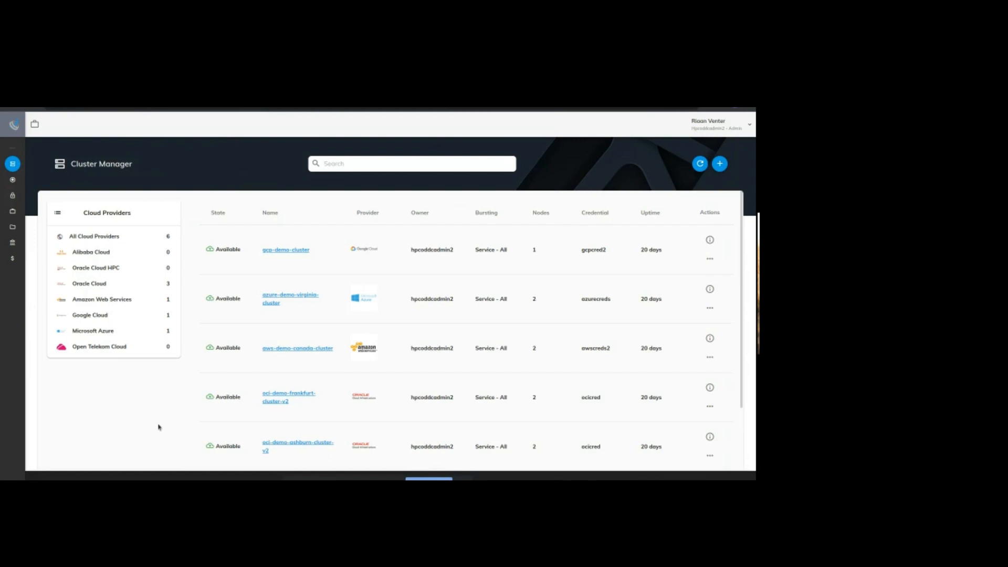
{"action": "scroll", "coordinate": [284, 346], "scroll_direction": "down", "scroll_amount": 2}
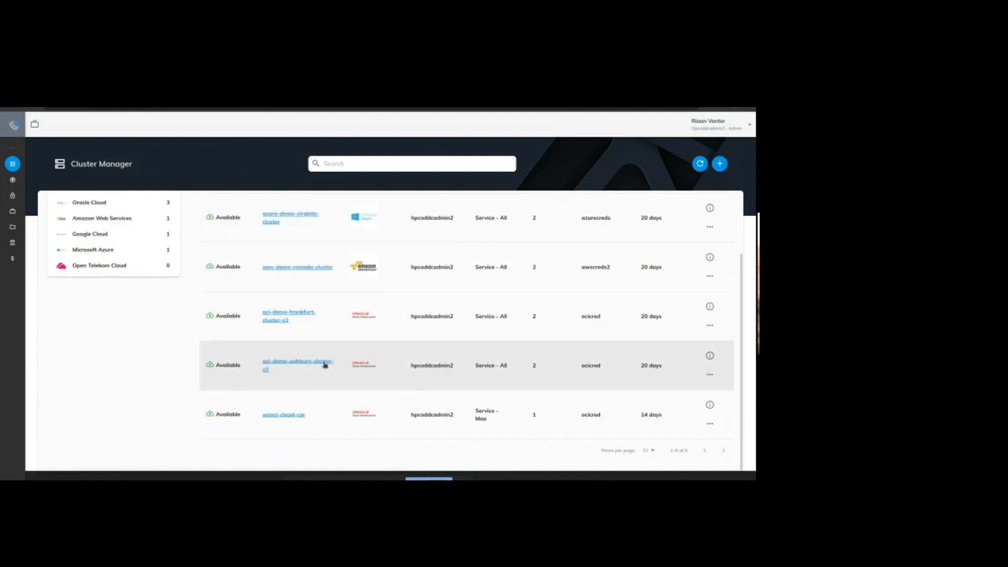
Open oci-demo-ashburn-cluster-v2 and review its queue, nodes and configuration, ending back at the queue.
{"action": "left_click", "coordinate": [326, 363]}
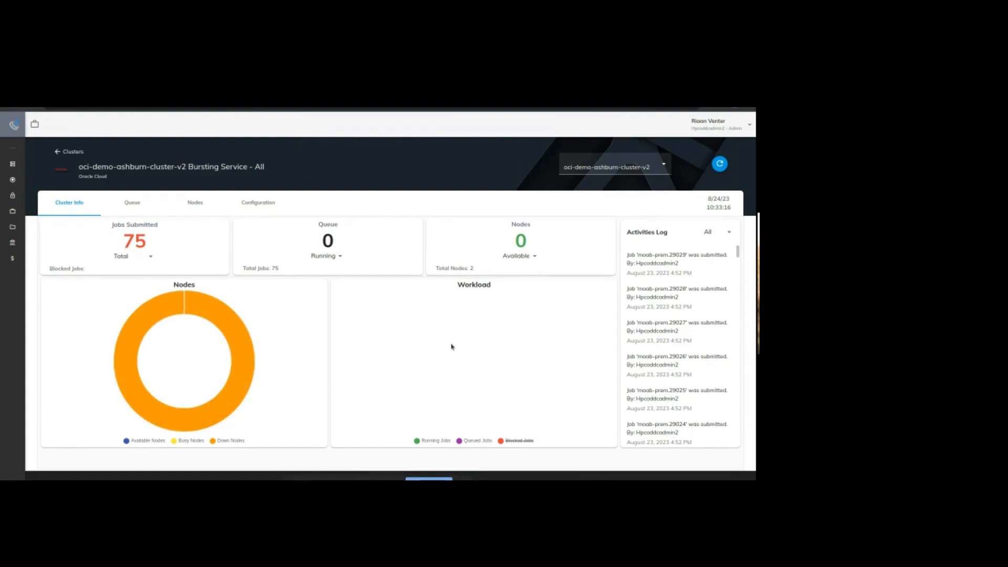
{"action": "left_click", "coordinate": [132, 204]}
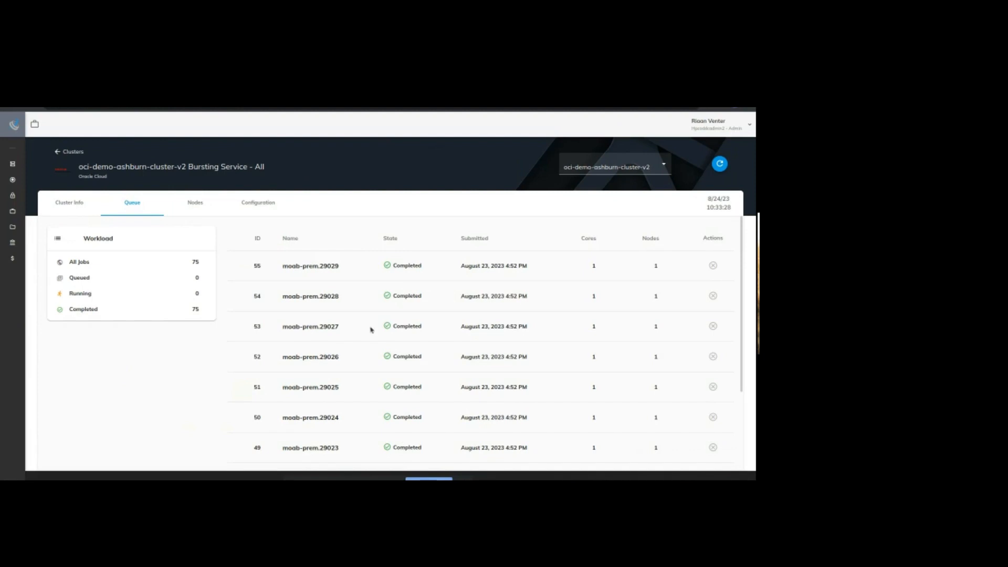
{"action": "left_click", "coordinate": [194, 204]}
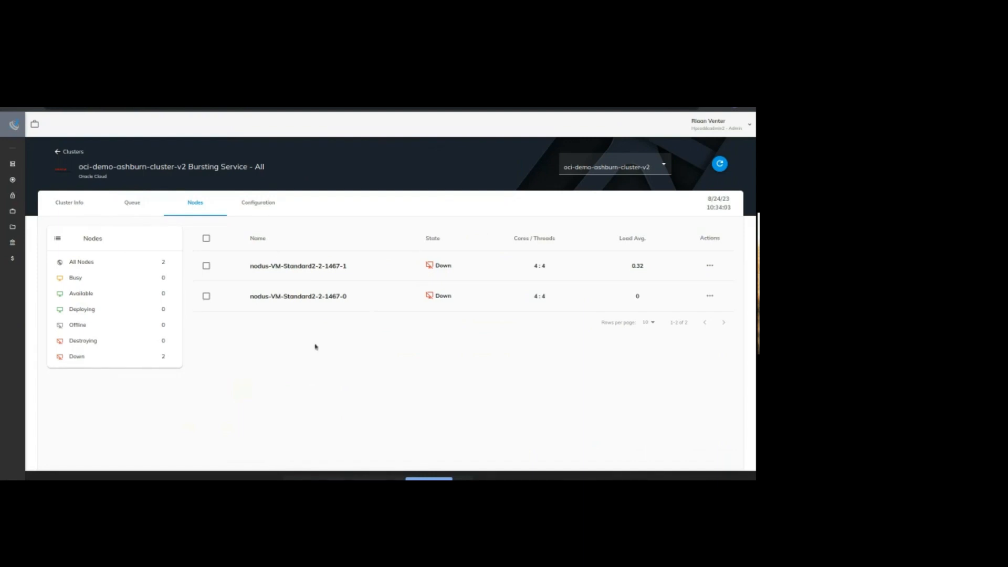
{"action": "left_click", "coordinate": [259, 203]}
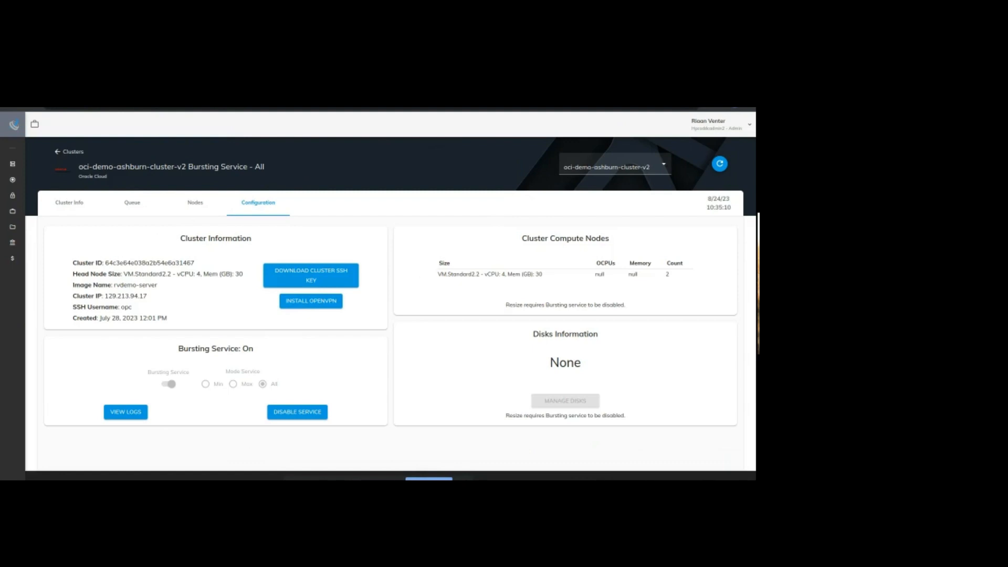
{"action": "left_click", "coordinate": [130, 205]}
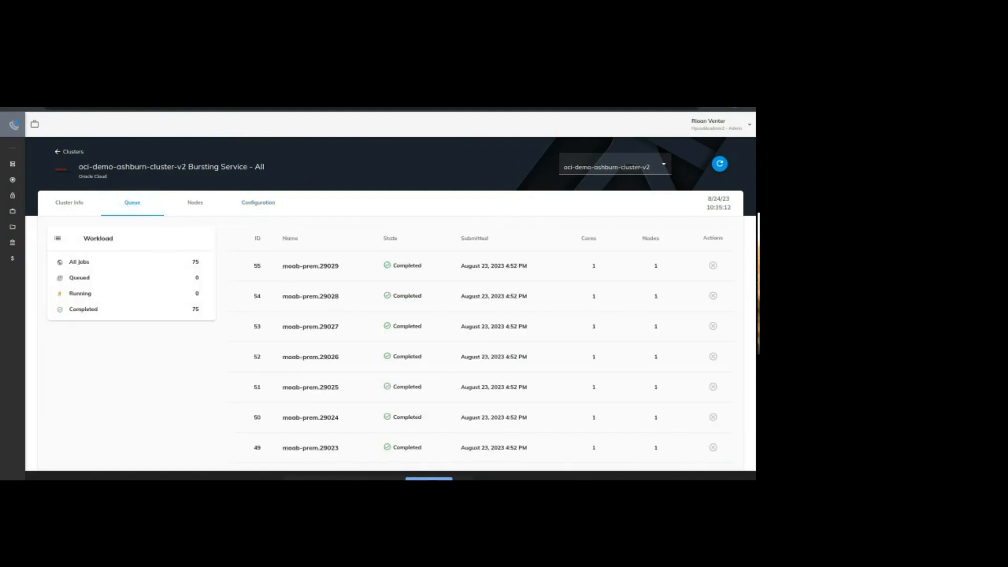
Switch to Moab Viewpoint and look through the workload and the batch-class nodes.
{"action": "left_click", "coordinate": [293, 107]}
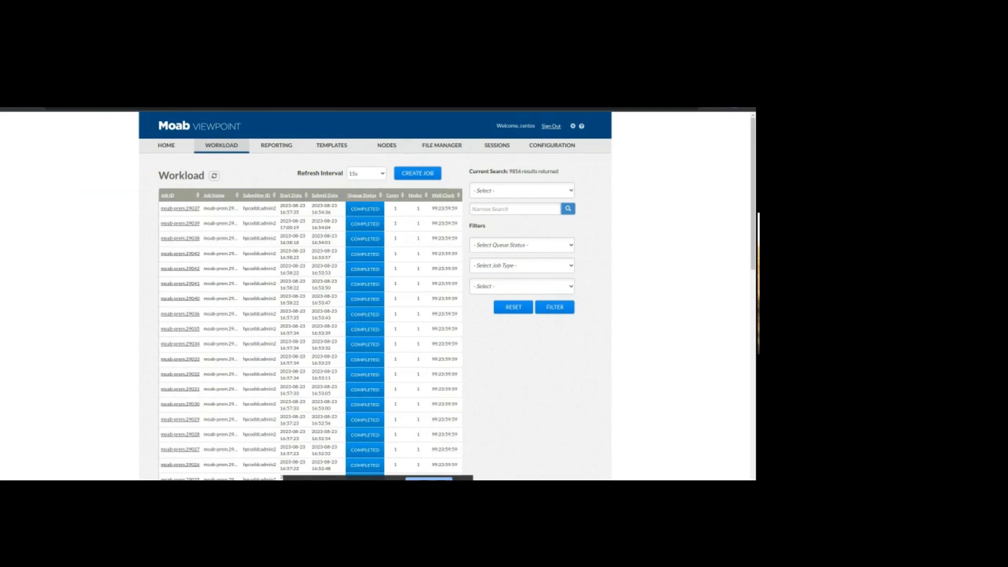
{"action": "left_click", "coordinate": [387, 145]}
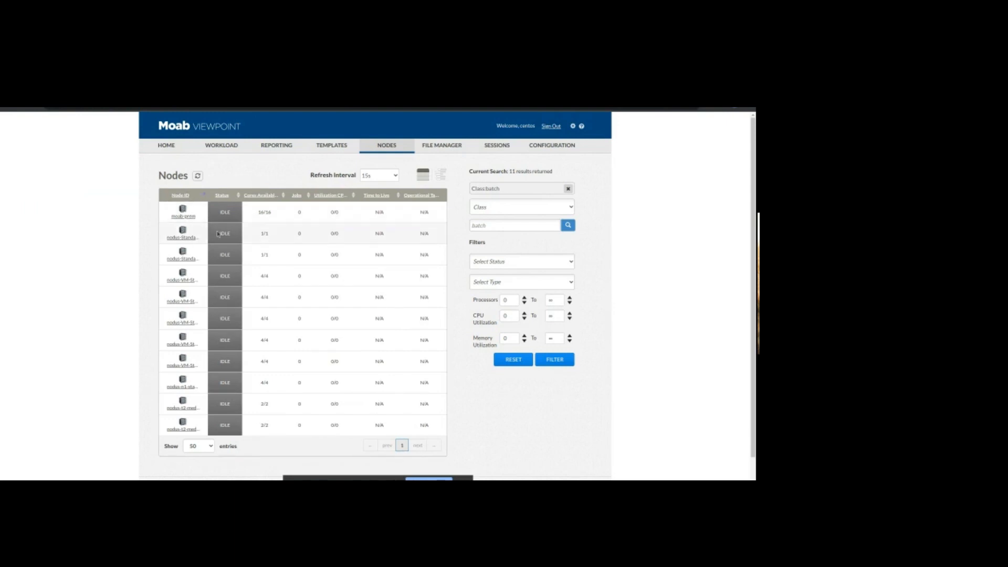
{"action": "mouse_move", "coordinate": [269, 221]}
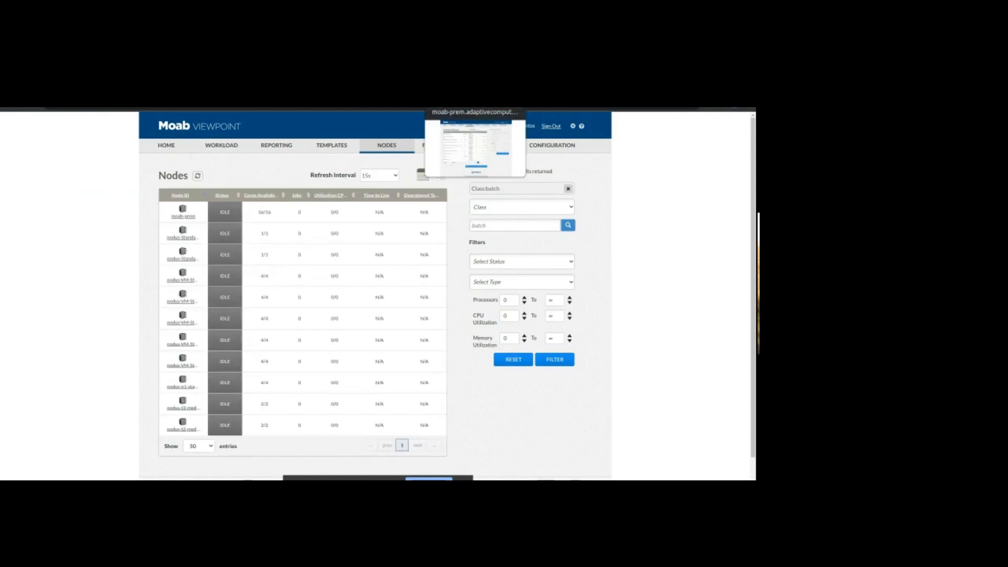
Open the Cloud Burst Simulation - All application template and examine its basic settings and submission script.
{"action": "left_click", "coordinate": [475, 105]}
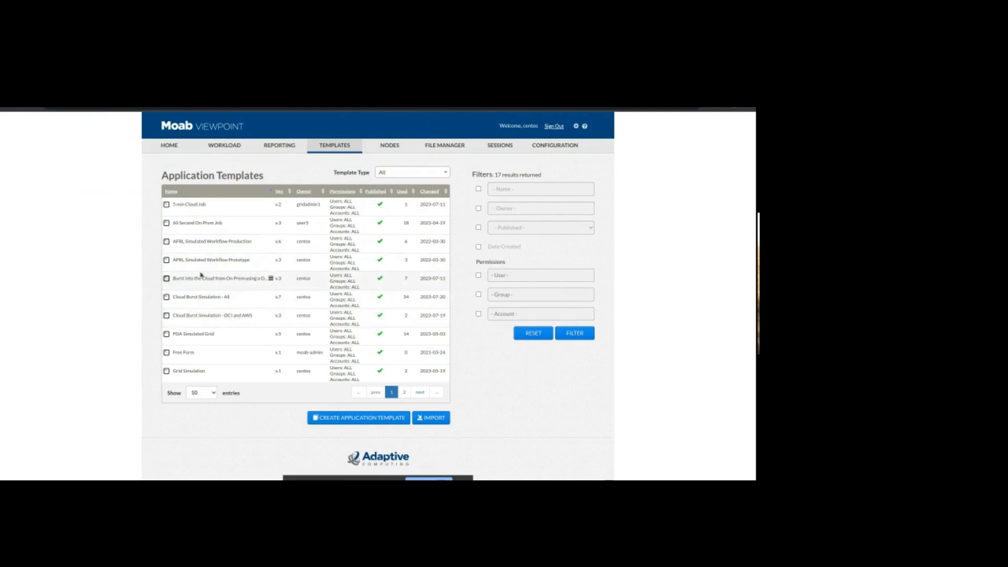
{"action": "left_click", "coordinate": [270, 296]}
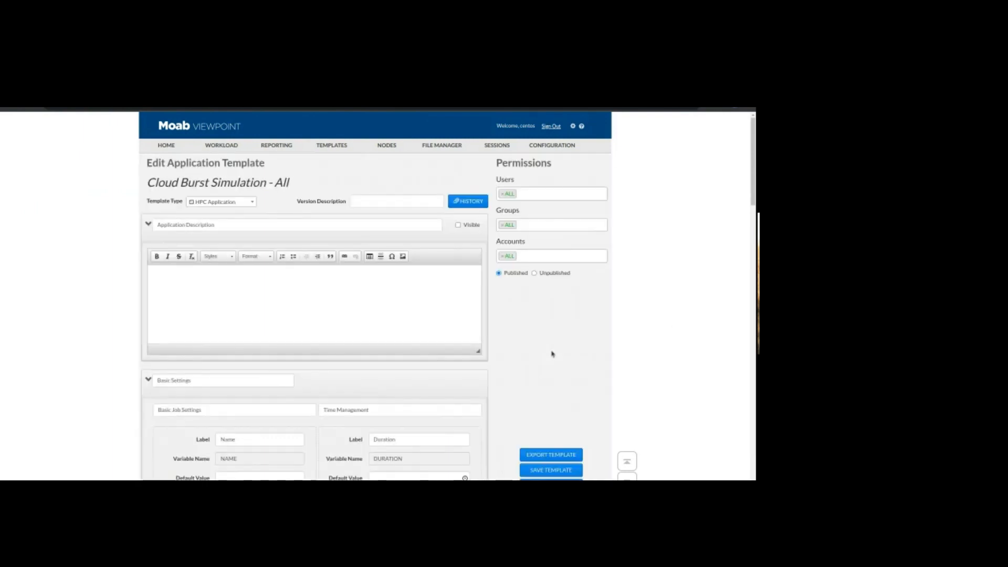
{"action": "scroll", "coordinate": [551, 352], "scroll_direction": "down", "scroll_amount": 2}
{"action": "scroll", "coordinate": [349, 293], "scroll_direction": "down", "scroll_amount": 2}
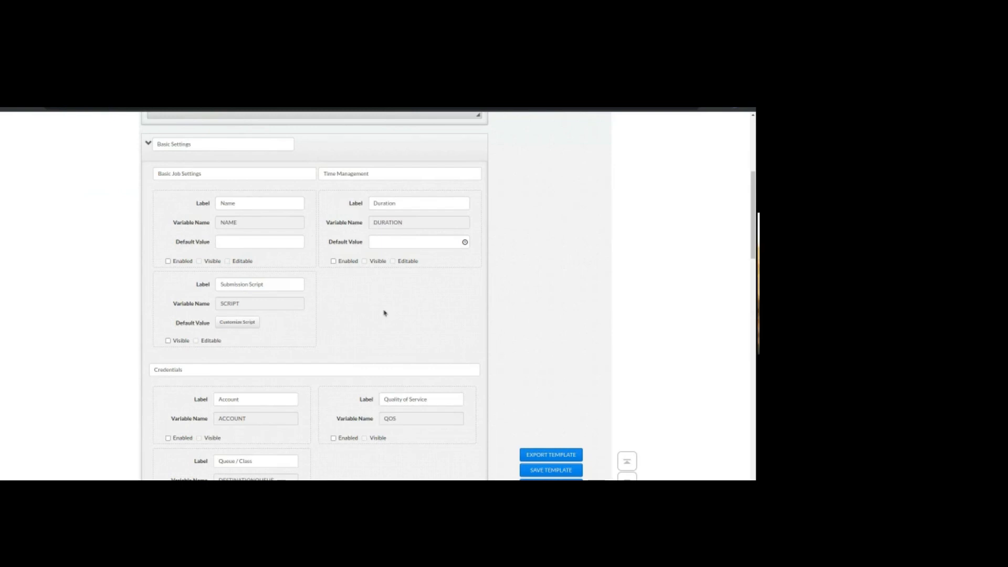
{"action": "scroll", "coordinate": [386, 315], "scroll_direction": "up", "scroll_amount": 2}
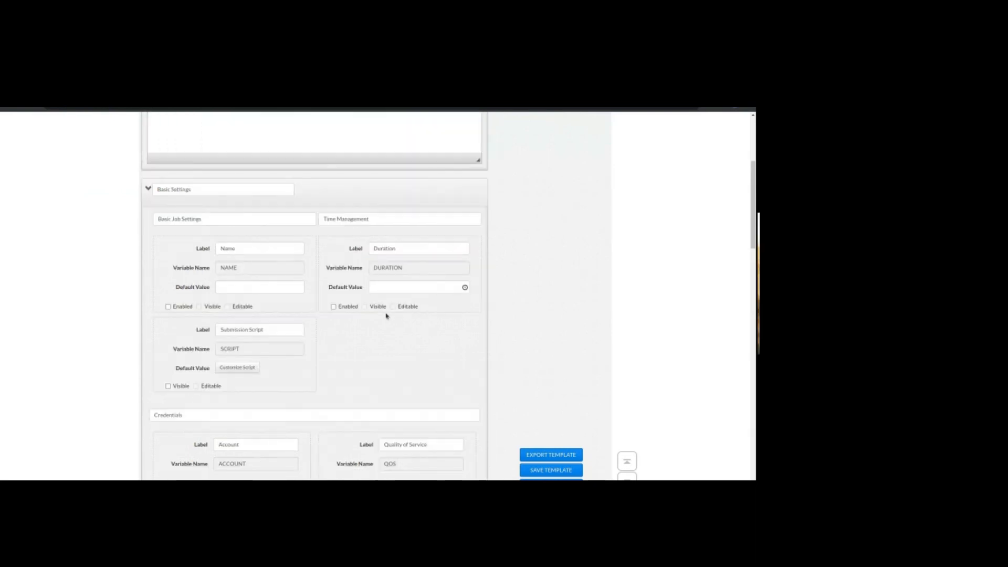
{"action": "scroll", "coordinate": [369, 410], "scroll_direction": "down", "scroll_amount": 2}
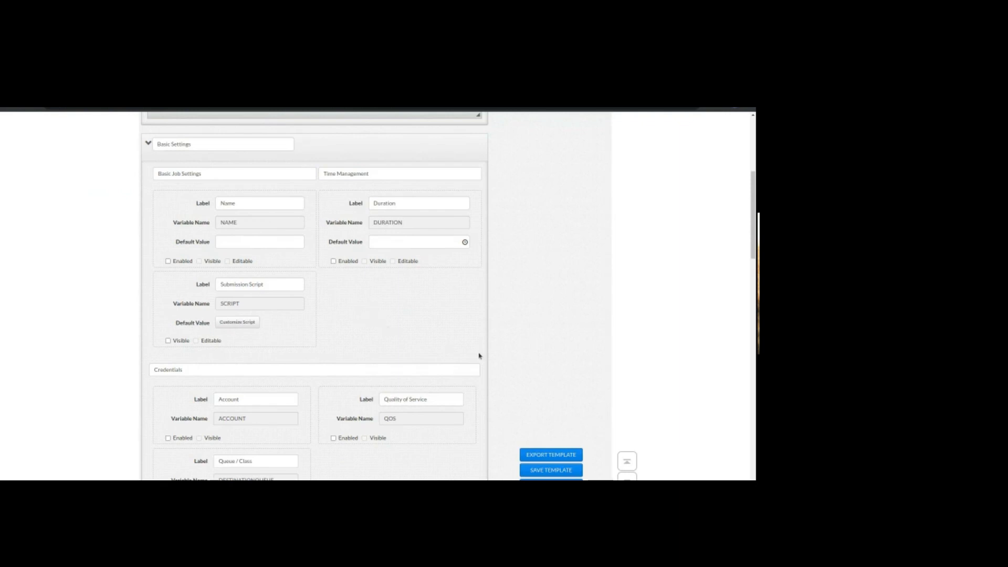
{"action": "left_click", "coordinate": [257, 328]}
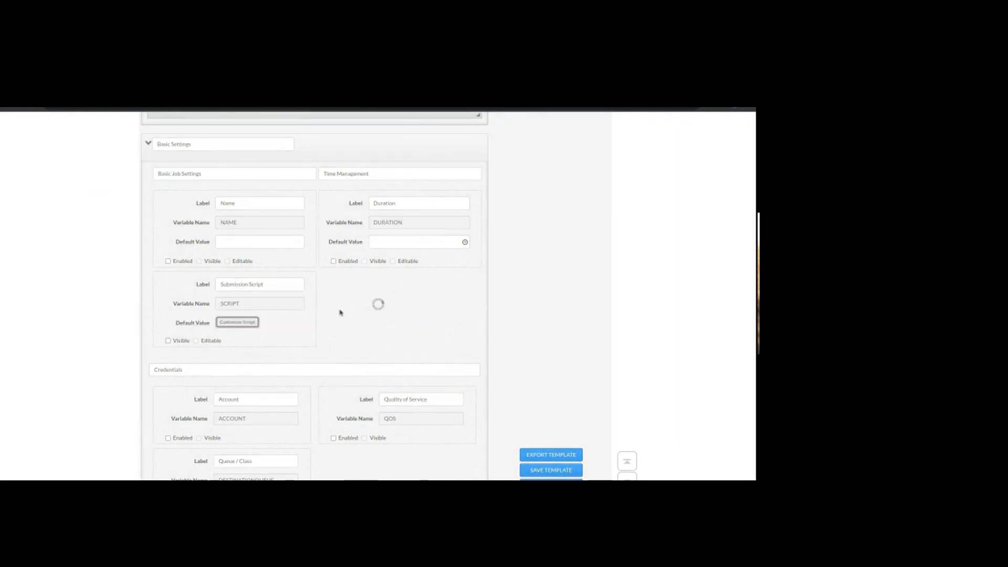
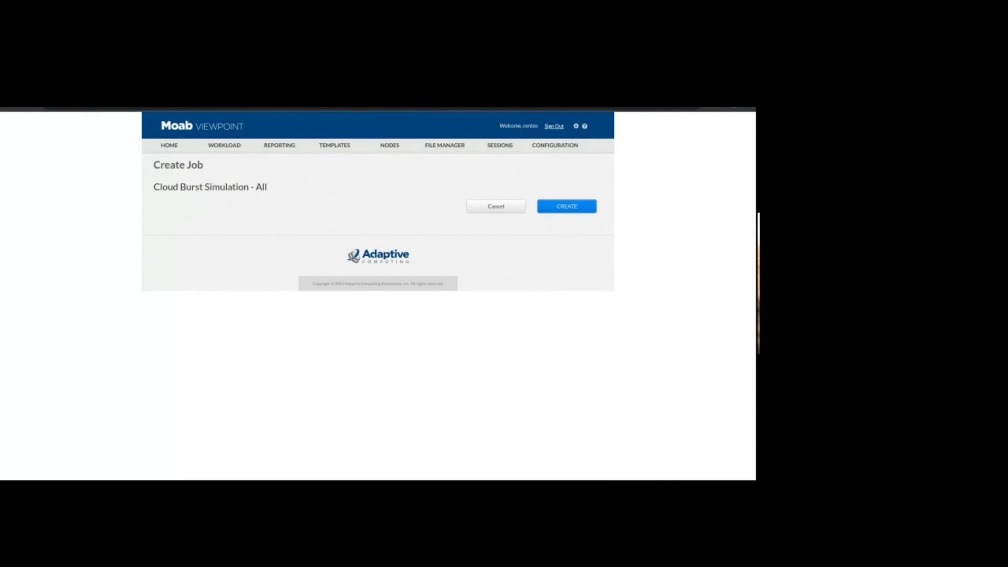
Create a job from the Cloud Burst Simulation - All template and review the submitted jobs in the workload list.
{"action": "left_click", "coordinate": [577, 206]}
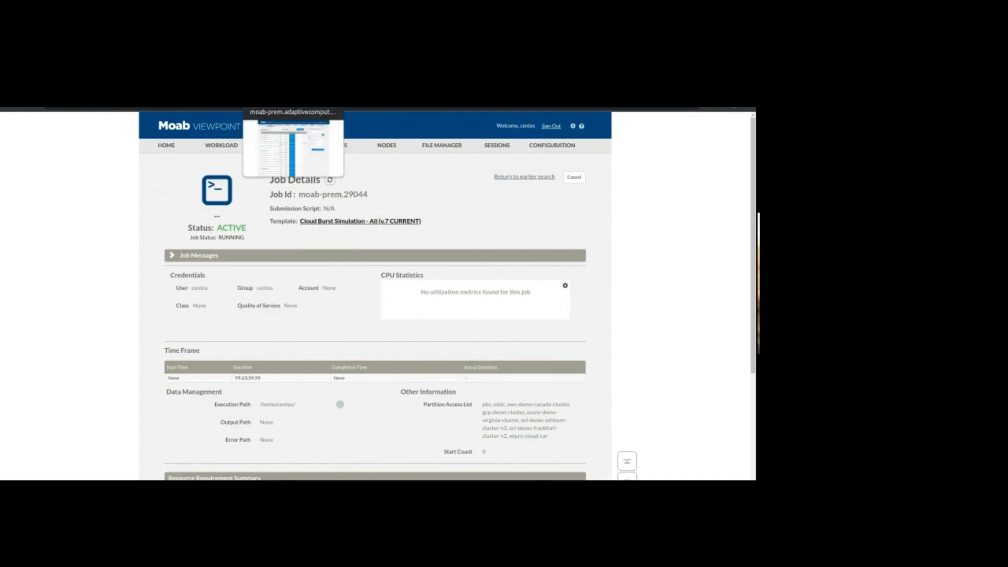
{"action": "left_click", "coordinate": [524, 177]}
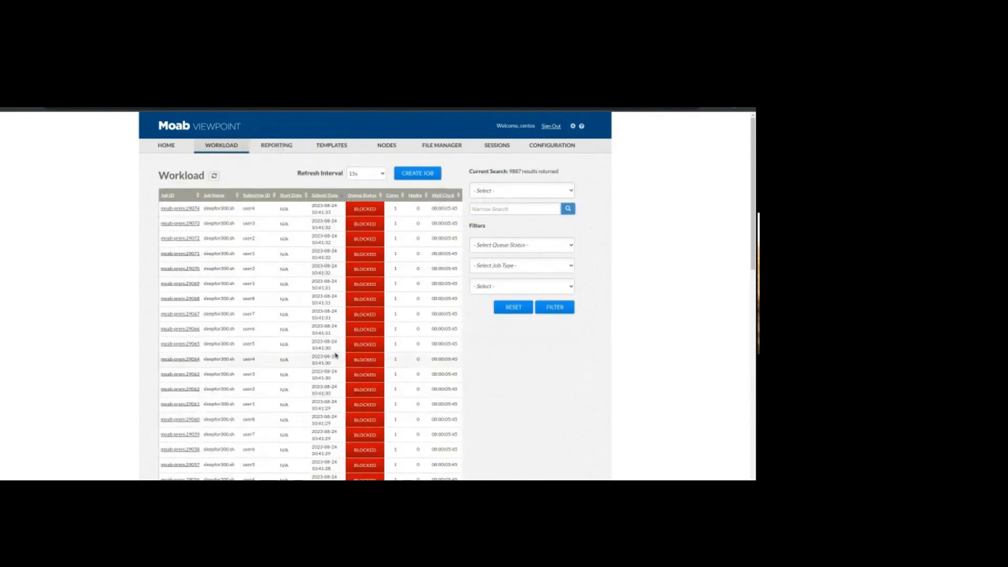
{"action": "scroll", "coordinate": [336, 355], "scroll_direction": "down", "scroll_amount": 5}
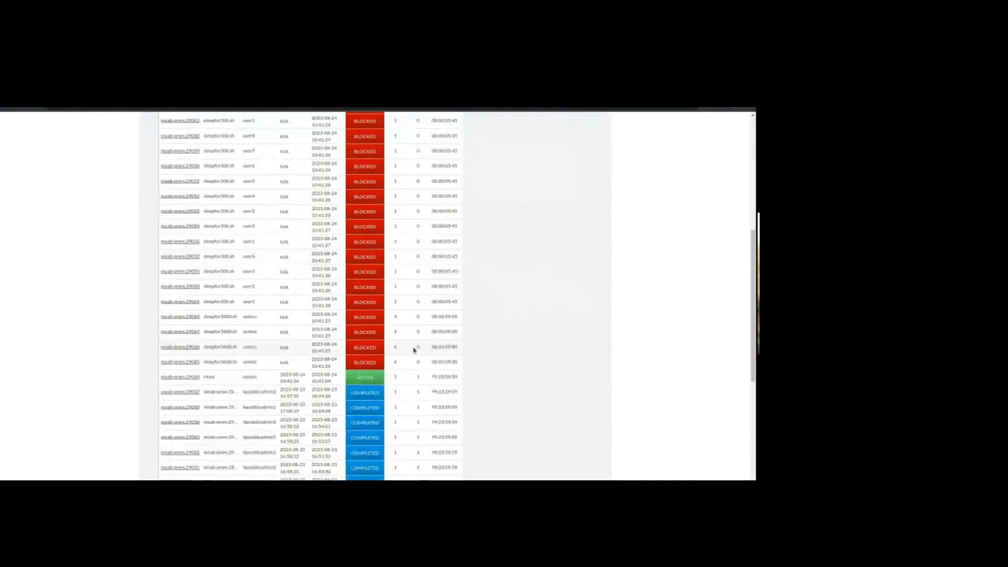
{"action": "scroll", "coordinate": [331, 346], "scroll_direction": "up", "scroll_amount": 3}
{"action": "scroll", "coordinate": [325, 338], "scroll_direction": "up", "scroll_amount": 3}
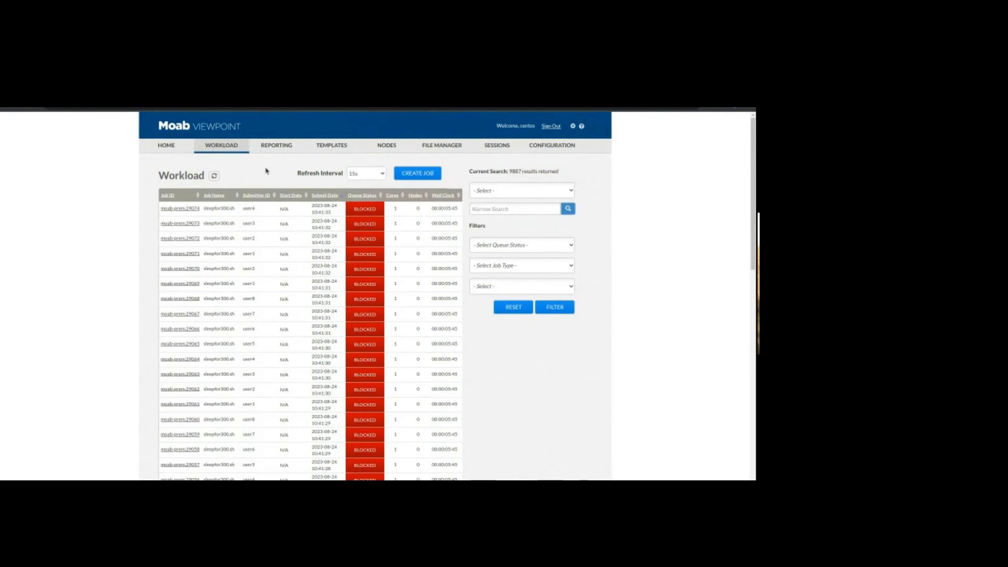
Refresh the workload list and examine the queue status of the submitted jobs.
{"action": "left_click", "coordinate": [215, 176]}
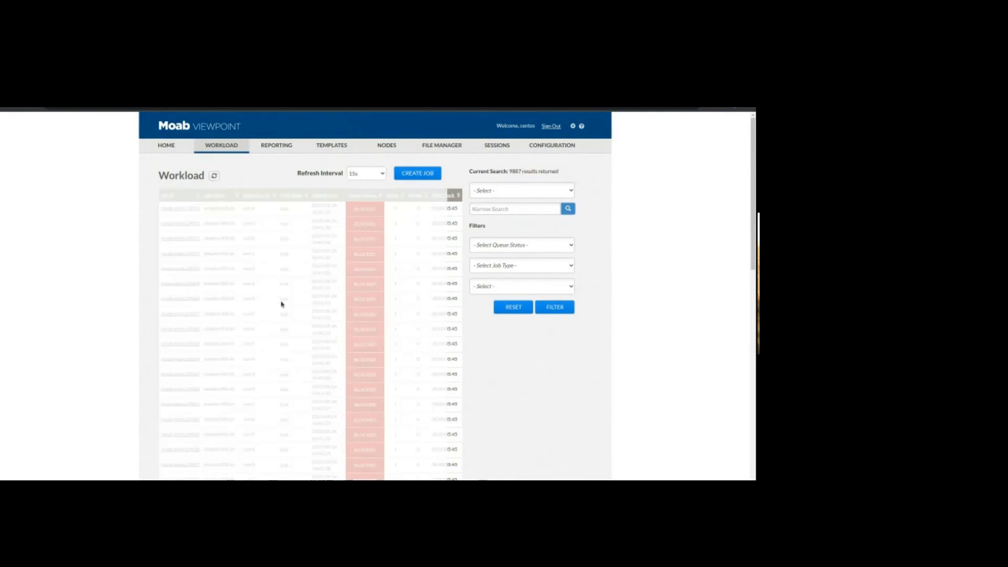
{"action": "scroll", "coordinate": [281, 300], "scroll_direction": "down", "scroll_amount": 3}
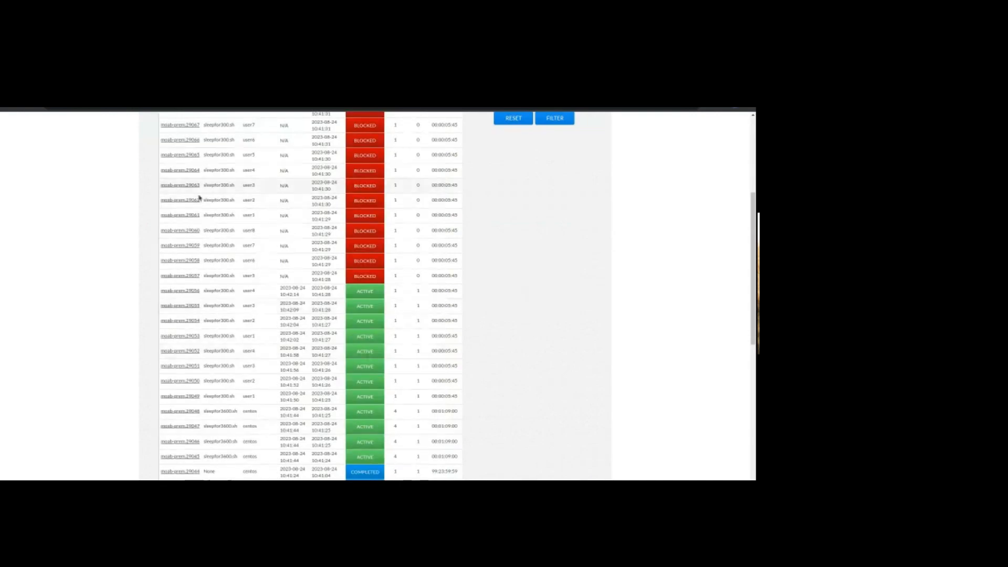
{"action": "scroll", "coordinate": [254, 288], "scroll_direction": "up", "scroll_amount": 4}
{"action": "scroll", "coordinate": [253, 288], "scroll_direction": "down", "scroll_amount": 4}
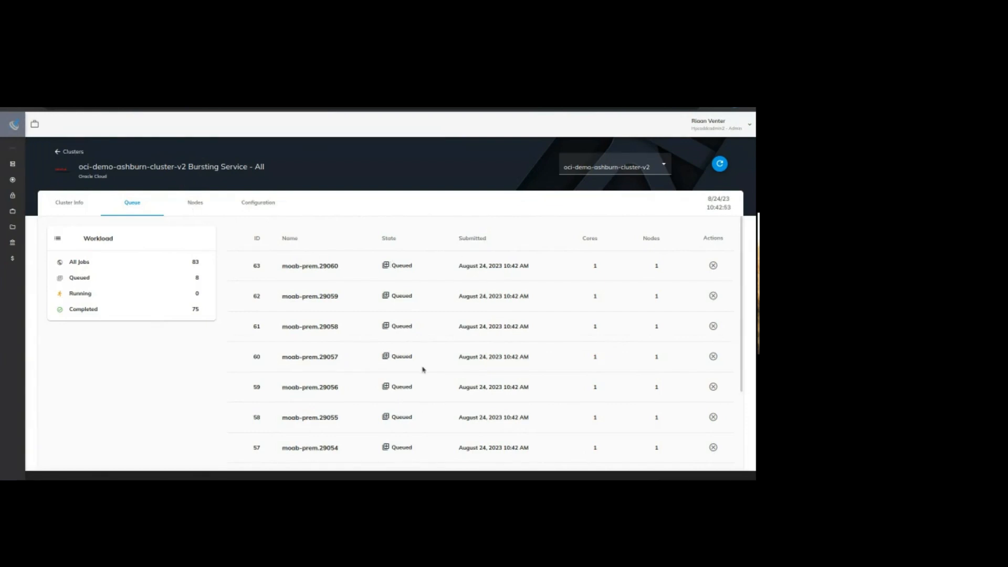
Switch back to the HPC Cloud On-Demand Data Center and check the nodes and queue of oci-demo-ashburn-cluster-v2.
{"action": "left_click", "coordinate": [195, 205]}
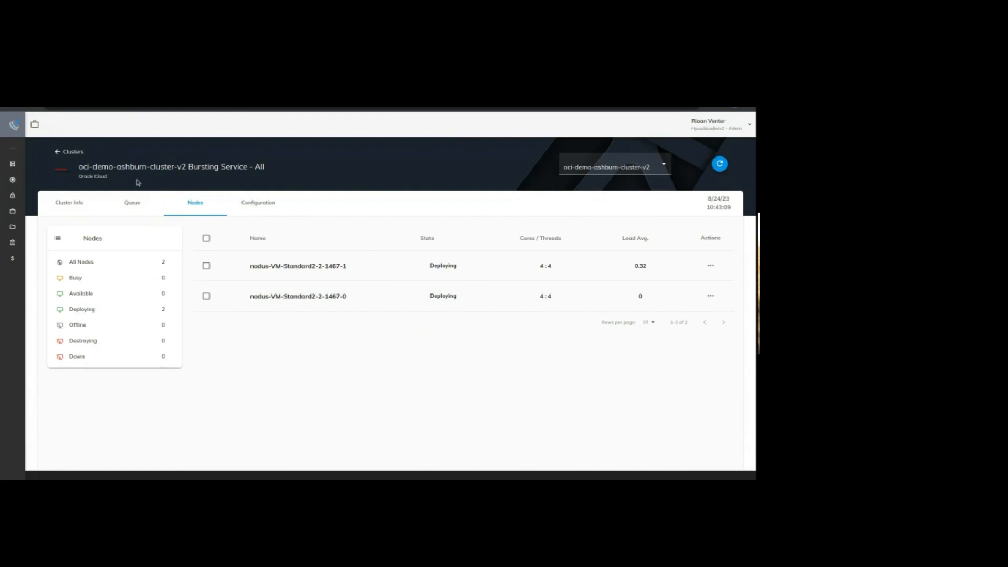
{"action": "left_click", "coordinate": [132, 205]}
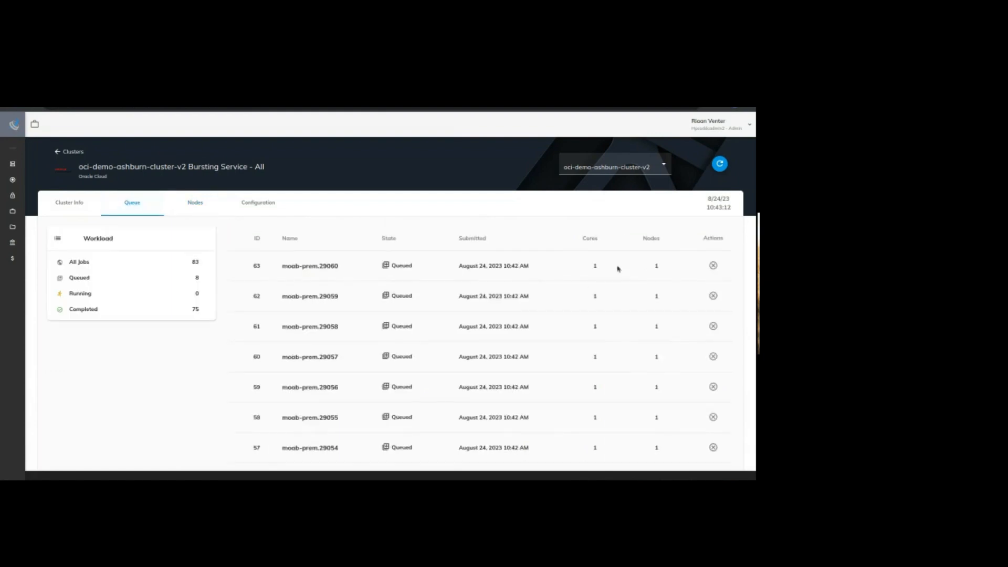
{"action": "left_click", "coordinate": [194, 206]}
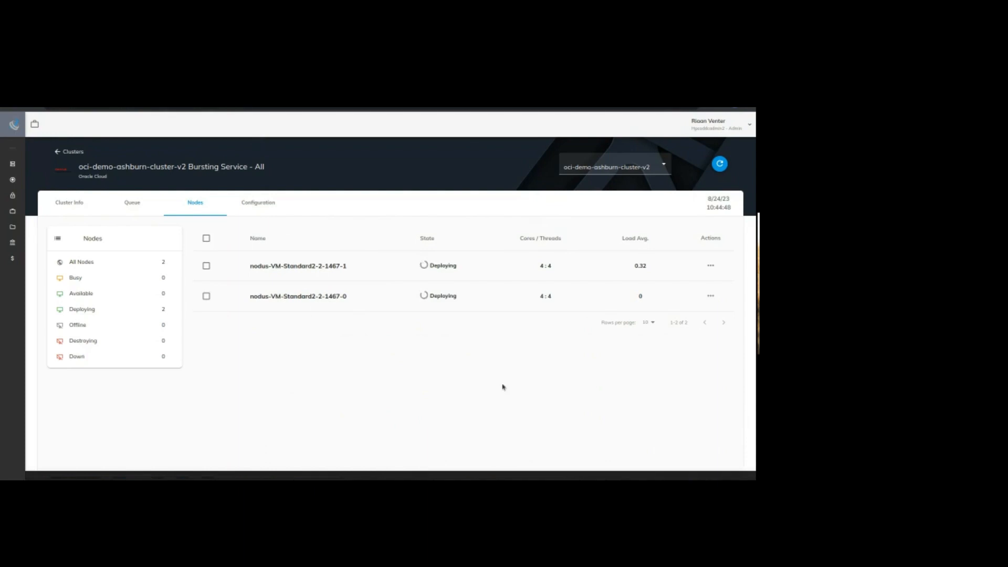
Change the displayed cluster to aws-demo-canada-cluster and check its nodes and queued jobs.
{"action": "left_click", "coordinate": [620, 167]}
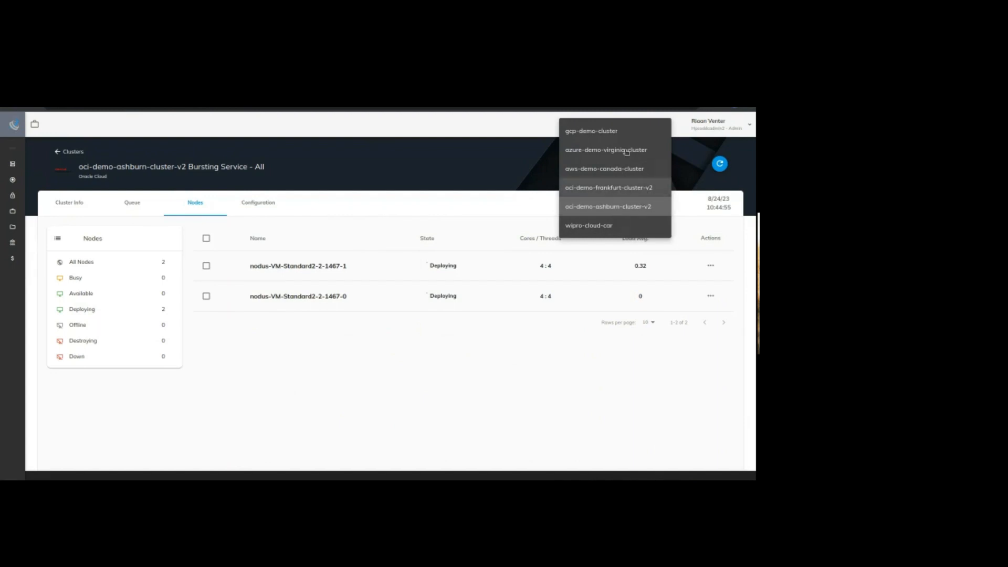
{"action": "left_click", "coordinate": [604, 242]}
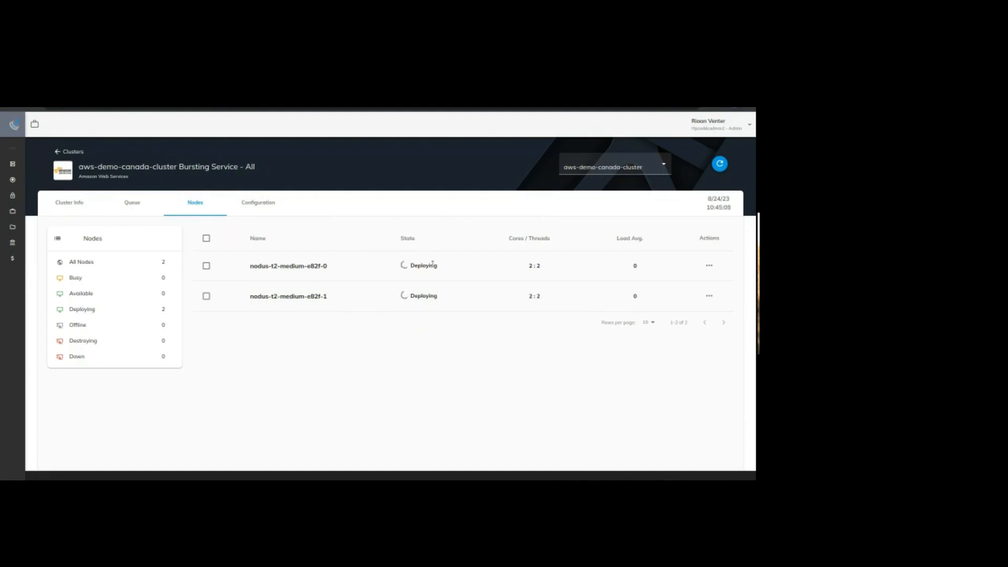
{"action": "left_click", "coordinate": [134, 206]}
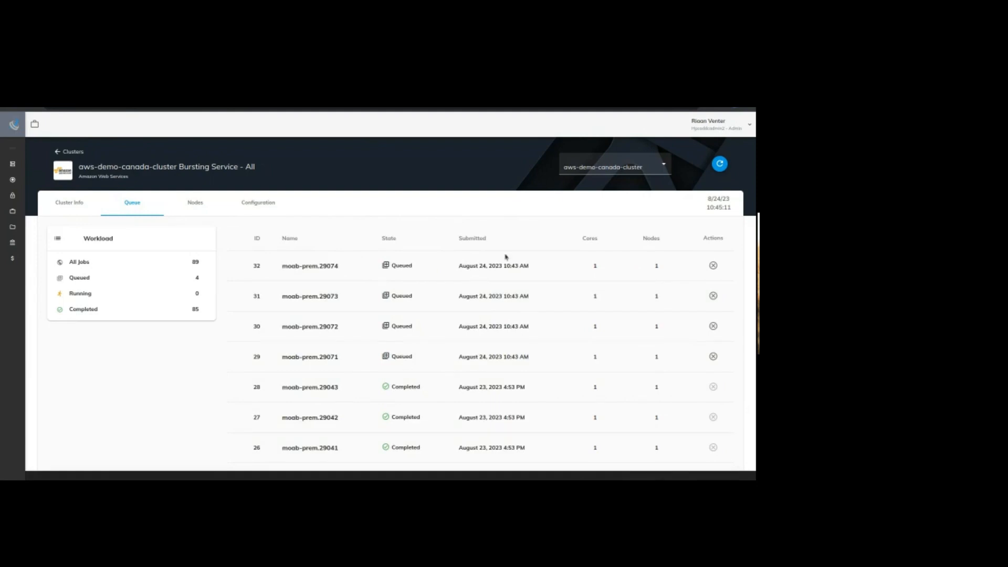
{"action": "left_click", "coordinate": [191, 205]}
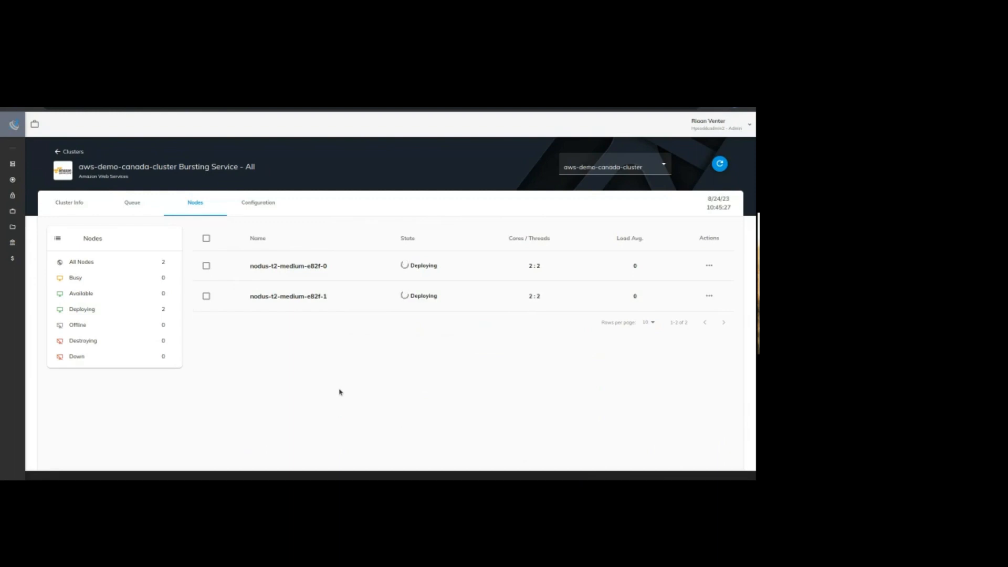
{"action": "mouse_move", "coordinate": [12, 243]}
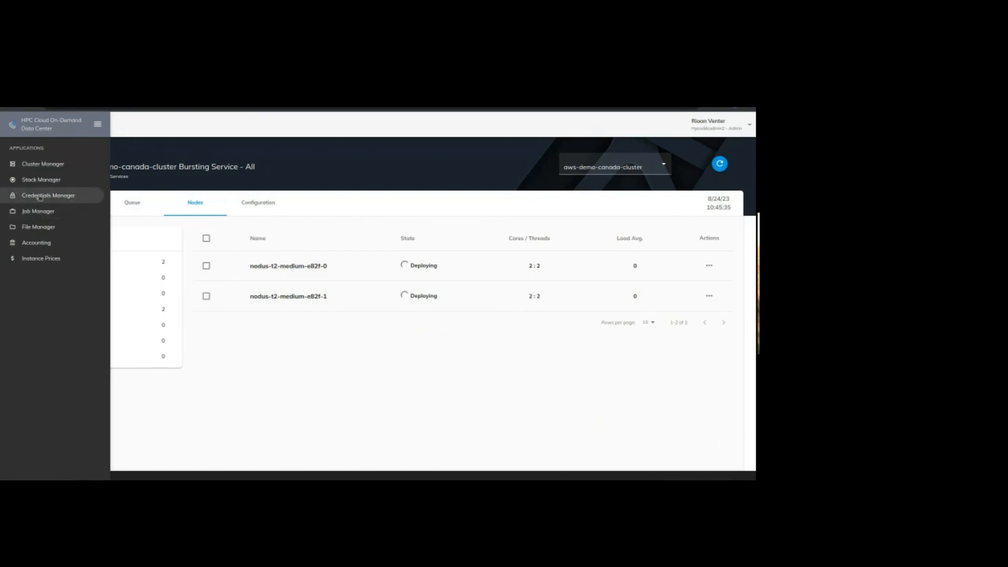
Open the Credentials Manager, examine the new-credential form for Oracle Cloud, and close it without saving.
{"action": "left_click", "coordinate": [58, 198]}
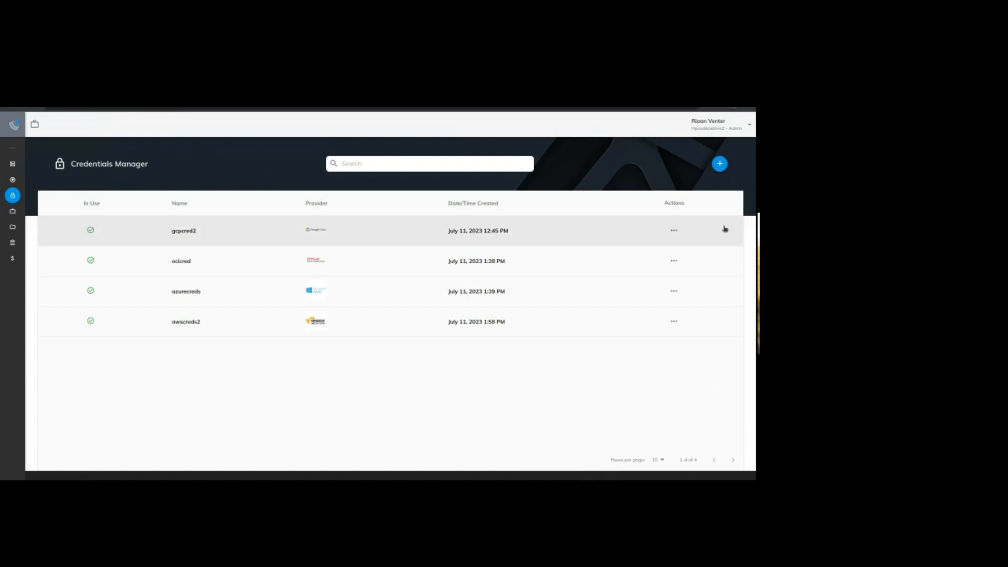
{"action": "left_click", "coordinate": [721, 164]}
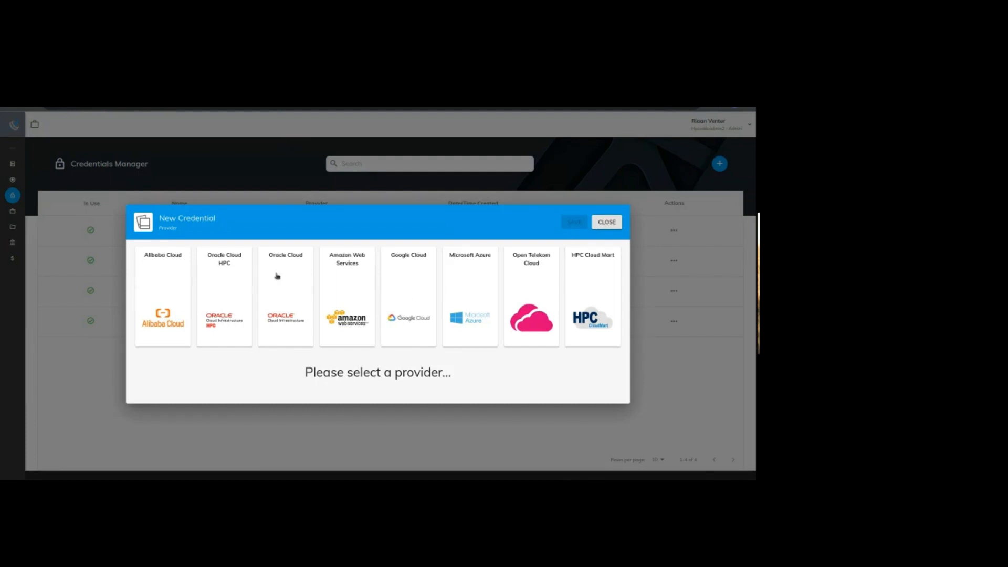
{"action": "left_click", "coordinate": [273, 307]}
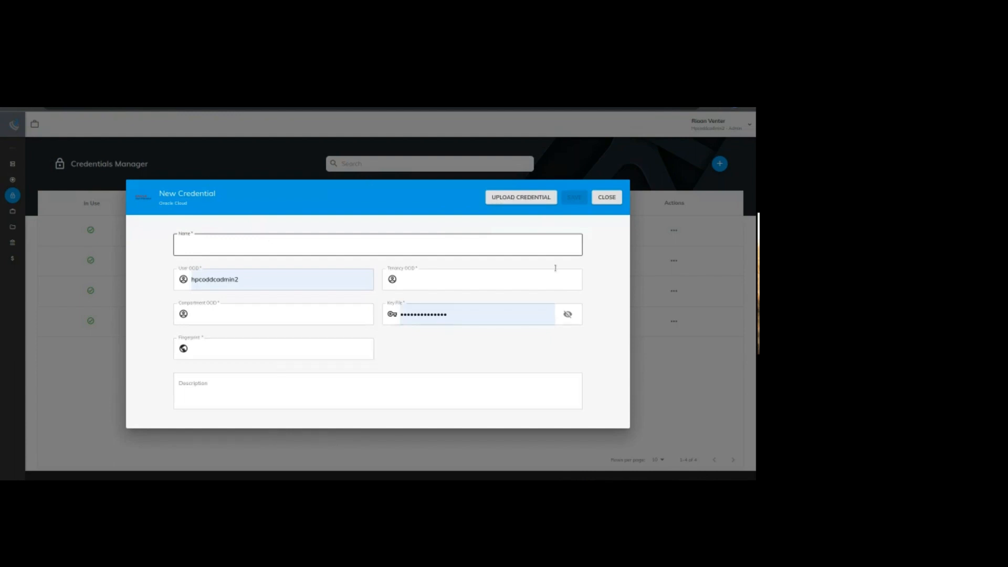
{"action": "left_click", "coordinate": [607, 198]}
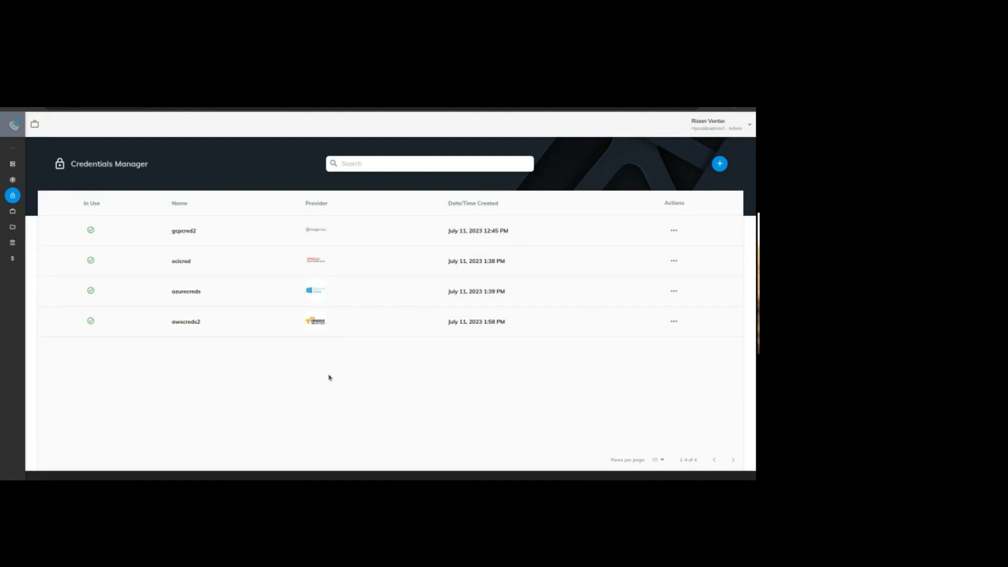
Open the Stack Manager, examine the new Oracle Cloud stack form including its advanced options, and close it without saving.
{"action": "mouse_move", "coordinate": [50, 203]}
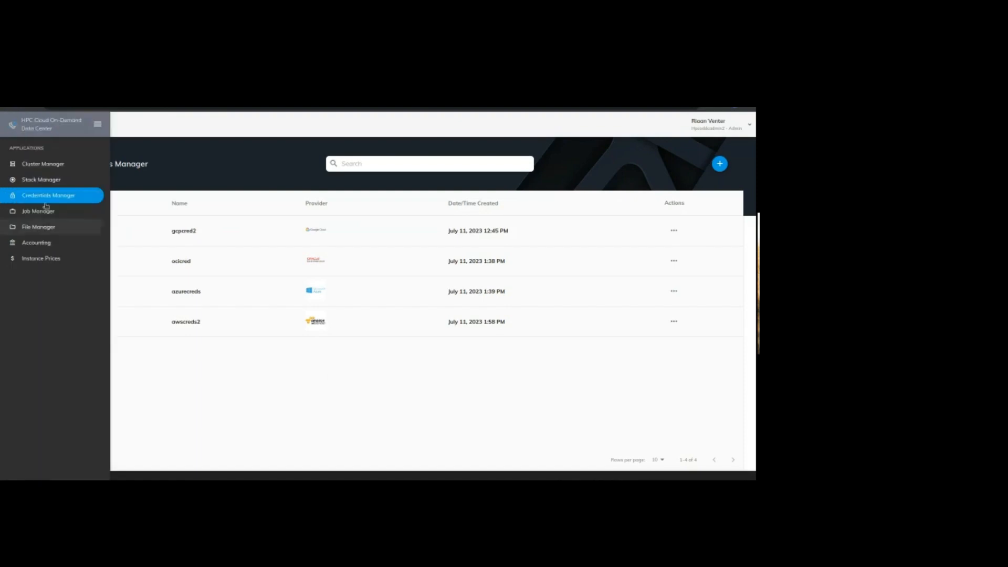
{"action": "left_click", "coordinate": [31, 181]}
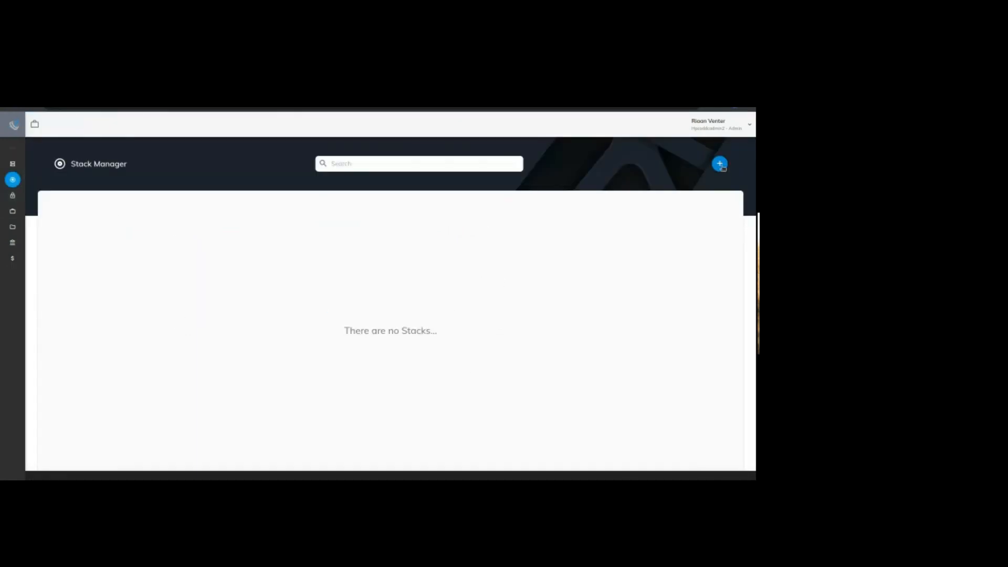
{"action": "left_click", "coordinate": [720, 164]}
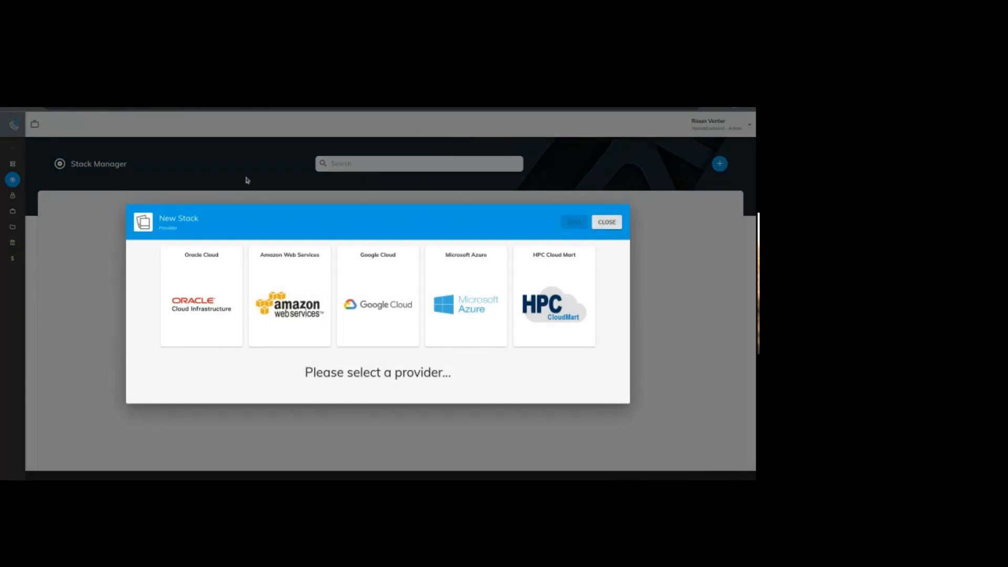
{"action": "left_click", "coordinate": [205, 290]}
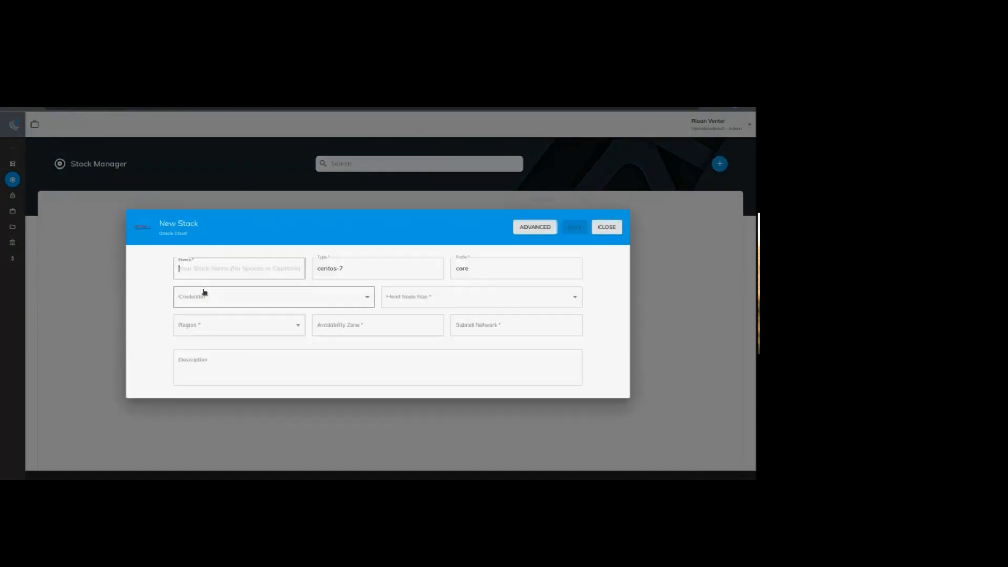
{"action": "left_click", "coordinate": [537, 228]}
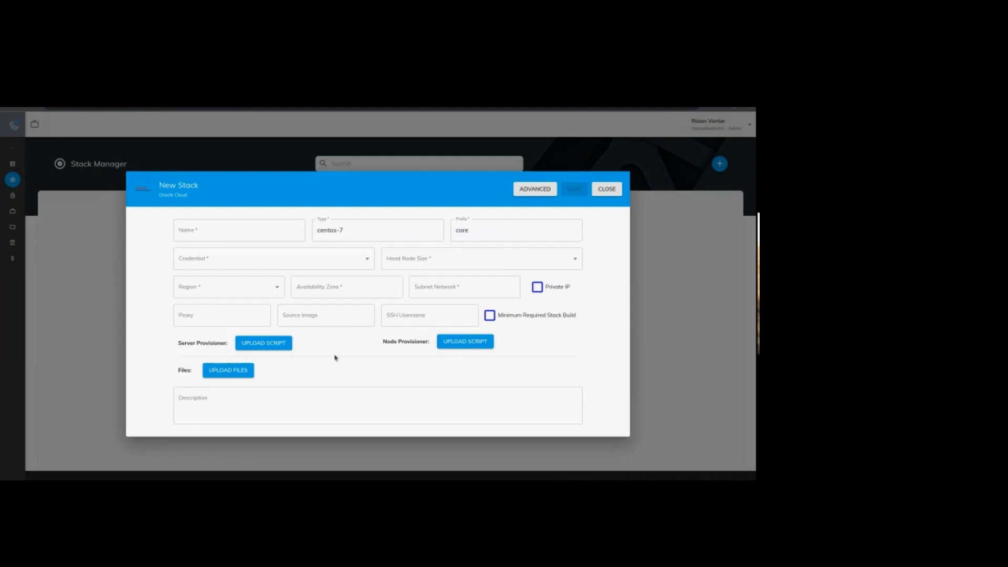
{"action": "left_click", "coordinate": [606, 190]}
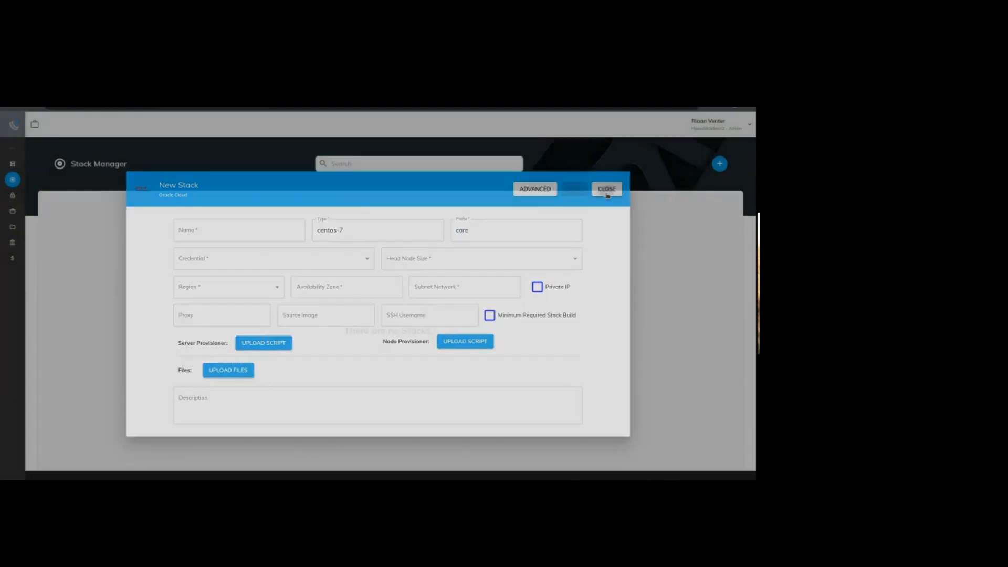
Start a new Oracle Cloud cluster in the Cluster Manager, show its advanced options and choose the ocicred credential.
{"action": "left_click", "coordinate": [42, 164]}
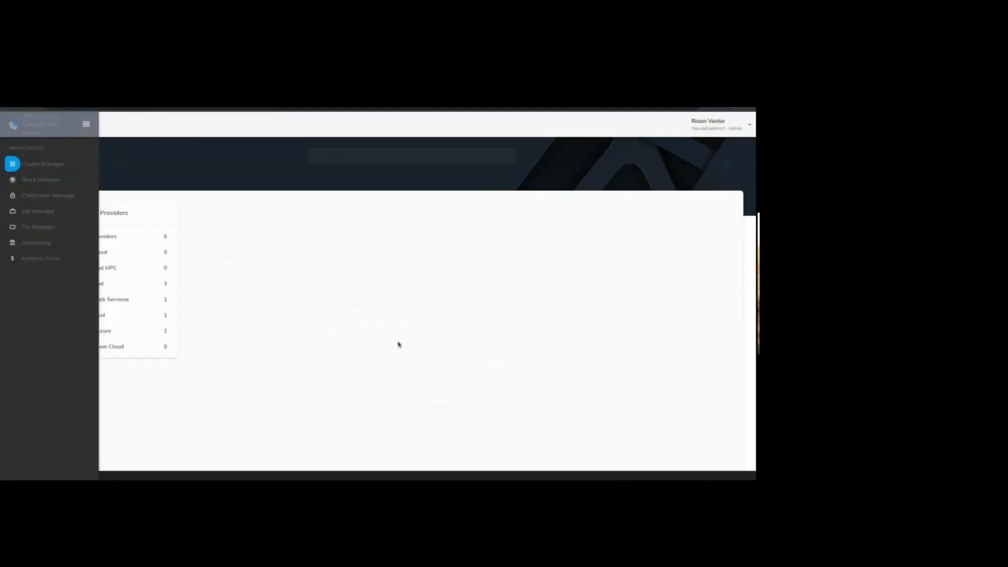
{"action": "left_click", "coordinate": [721, 168]}
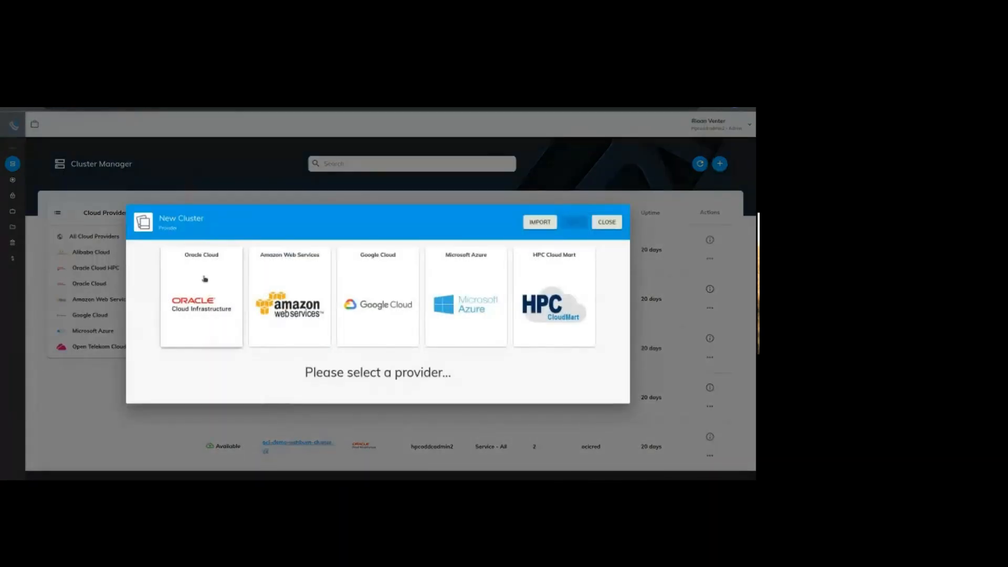
{"action": "left_click", "coordinate": [201, 279]}
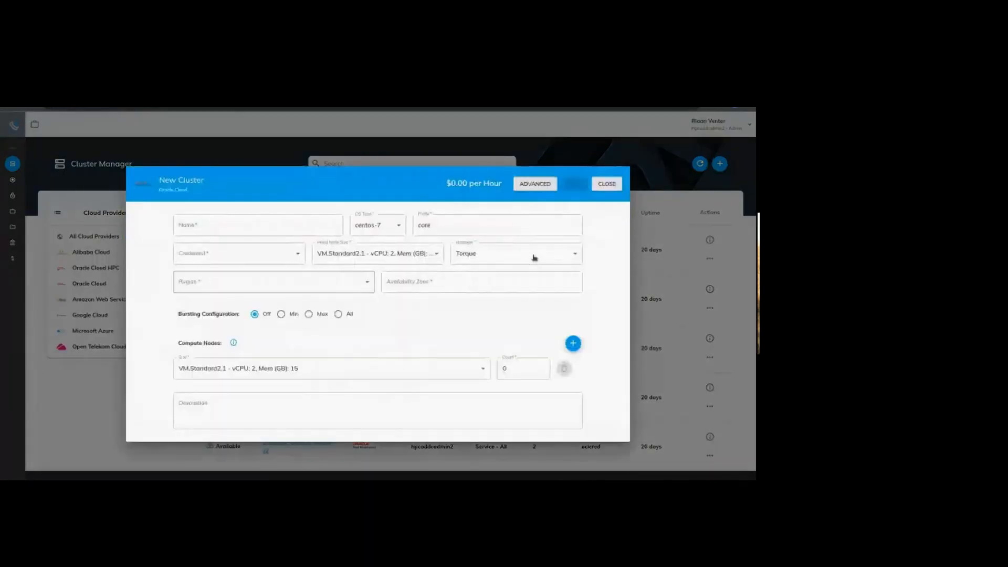
{"action": "left_click", "coordinate": [534, 185]}
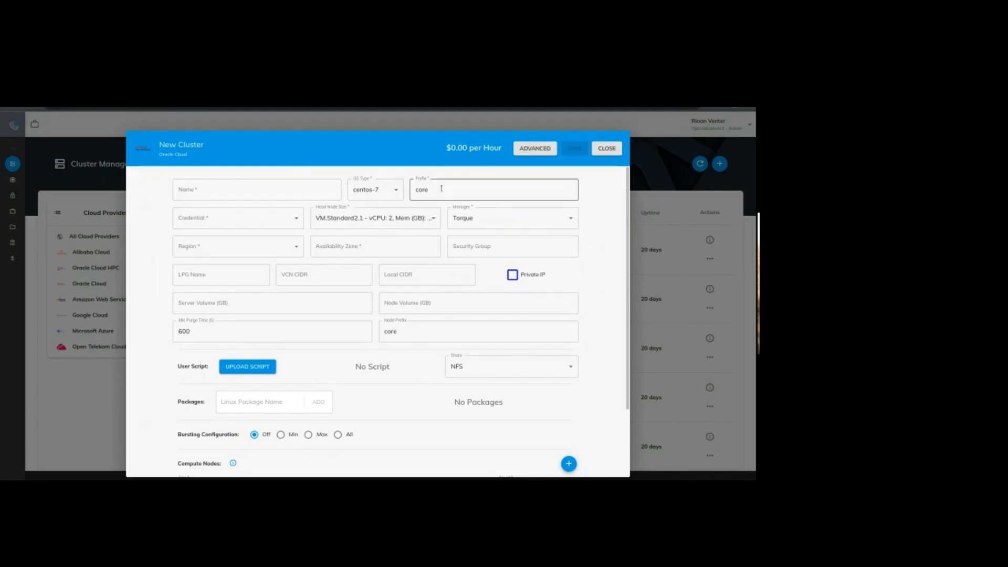
{"action": "left_click", "coordinate": [249, 221]}
{"action": "left_click", "coordinate": [250, 221]}
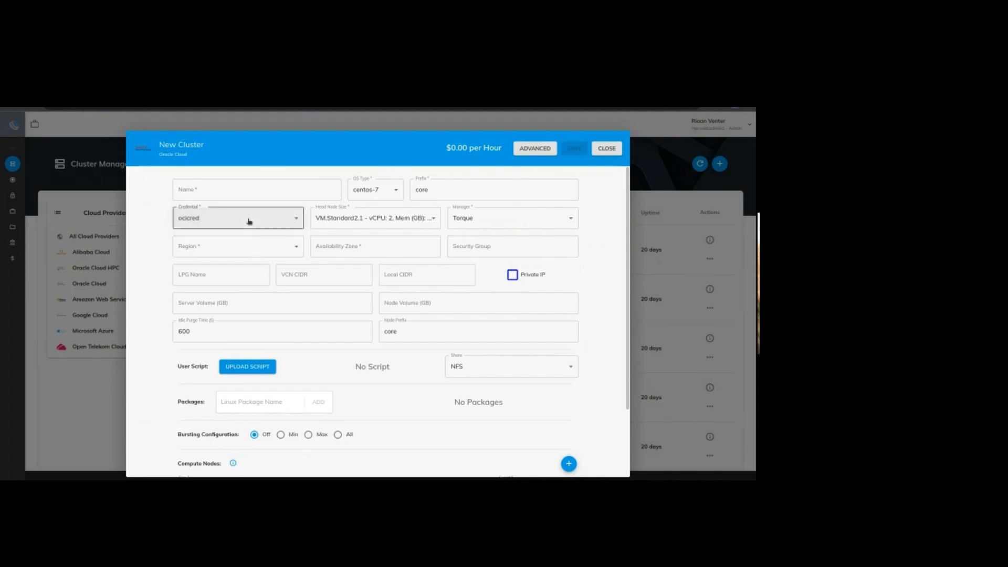
Review the available head node sizes for the new cluster and choose VM.Standard2.4 with 8 vCPU and 60 GB memory.
{"action": "left_click", "coordinate": [384, 218]}
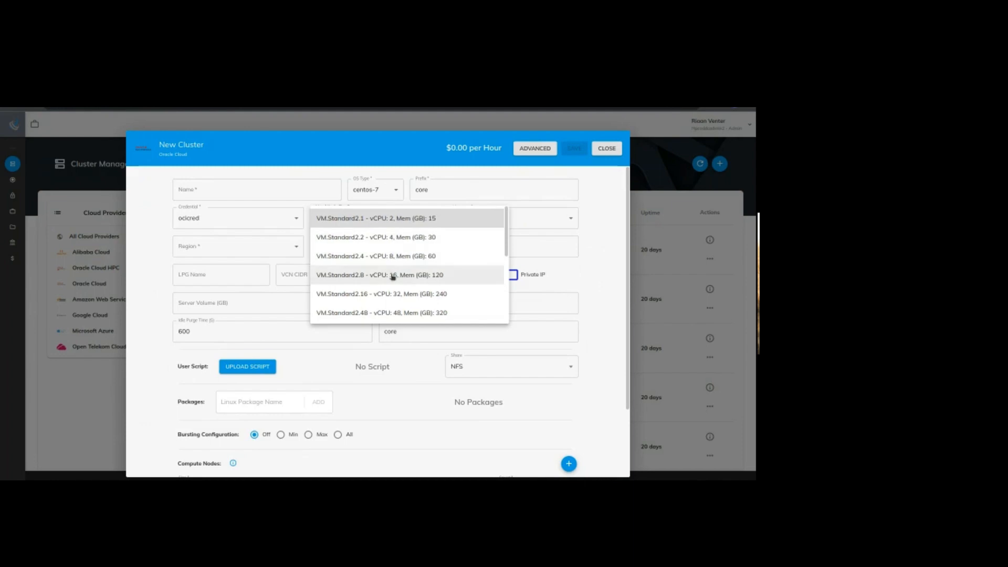
{"action": "scroll", "coordinate": [391, 276], "scroll_direction": "down", "scroll_amount": 2}
{"action": "scroll", "coordinate": [392, 277], "scroll_direction": "down", "scroll_amount": 2}
{"action": "scroll", "coordinate": [390, 272], "scroll_direction": "up", "scroll_amount": 5}
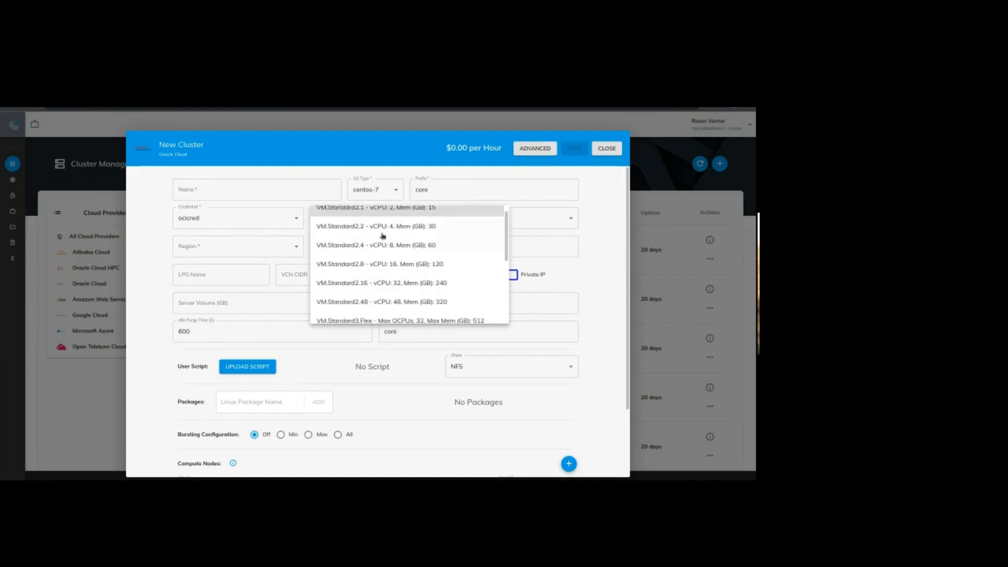
{"action": "scroll", "coordinate": [333, 268], "scroll_direction": "down", "scroll_amount": 5}
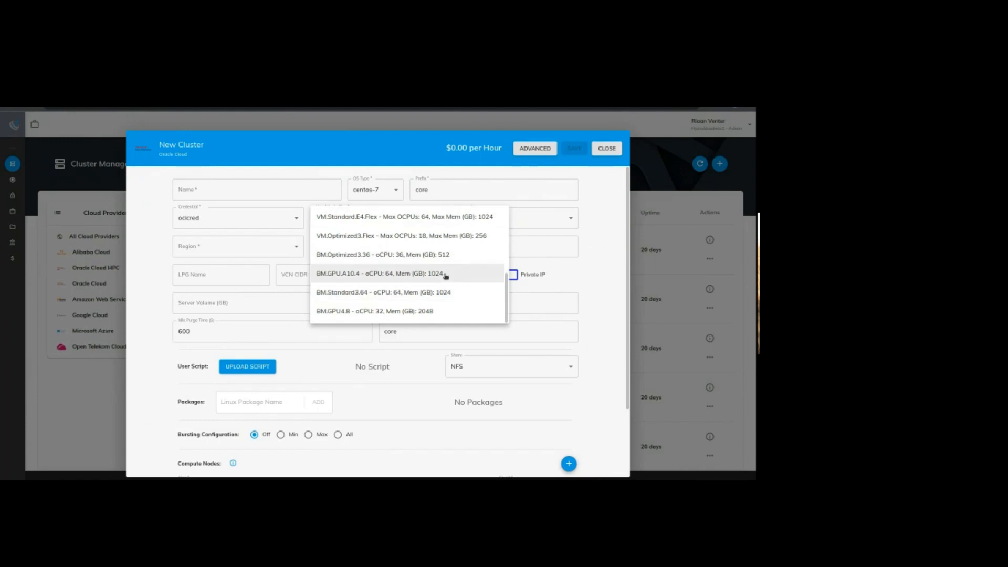
{"action": "scroll", "coordinate": [426, 273], "scroll_direction": "up", "scroll_amount": 5}
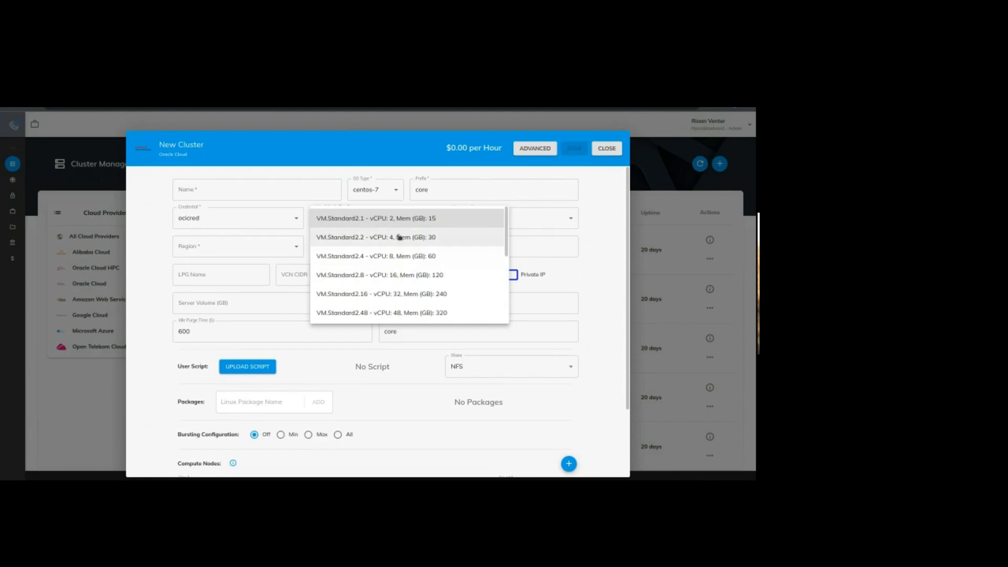
{"action": "scroll", "coordinate": [398, 265], "scroll_direction": "down", "scroll_amount": 2}
{"action": "scroll", "coordinate": [396, 265], "scroll_direction": "down", "scroll_amount": 3}
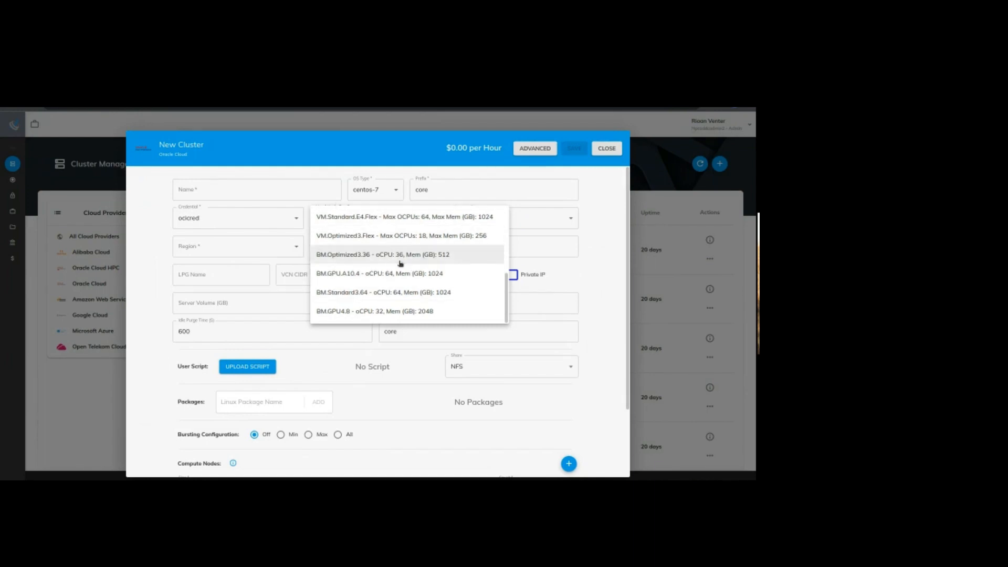
{"action": "scroll", "coordinate": [404, 263], "scroll_direction": "up", "scroll_amount": 5}
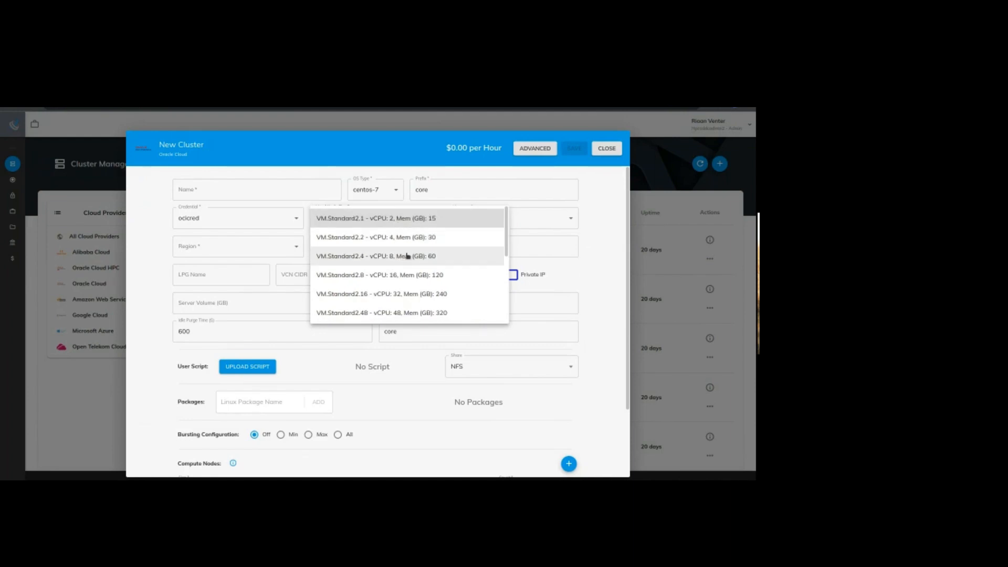
{"action": "left_click", "coordinate": [408, 256]}
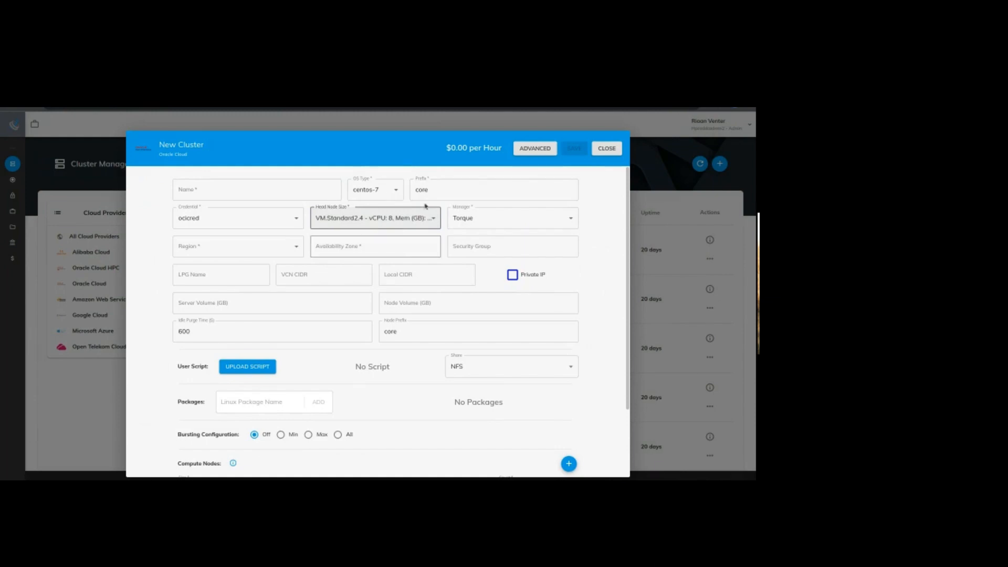
Try UK London 1 as the new cluster's region, then set the region to EU Frankfurt 1.
{"action": "left_click", "coordinate": [205, 251]}
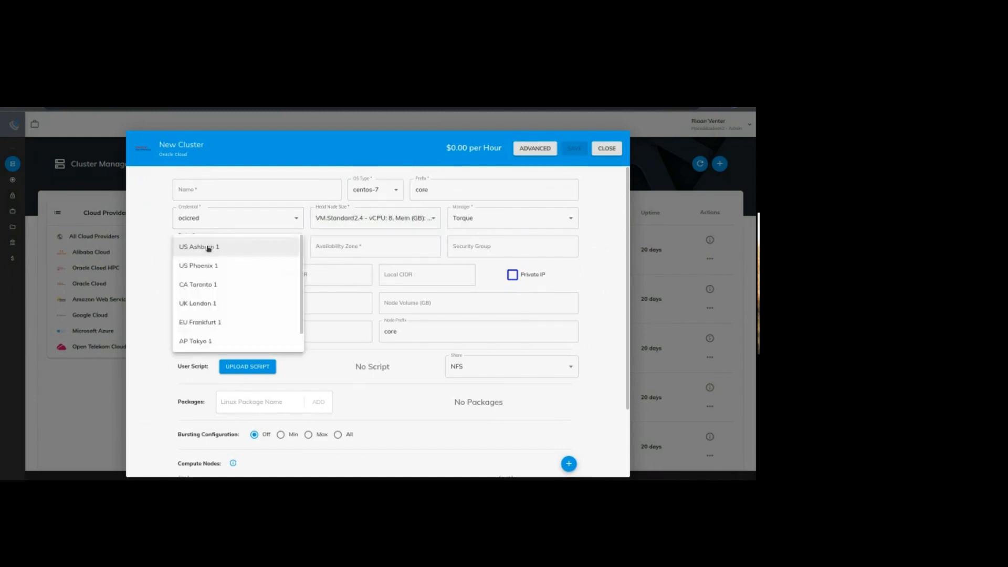
{"action": "left_click", "coordinate": [204, 310]}
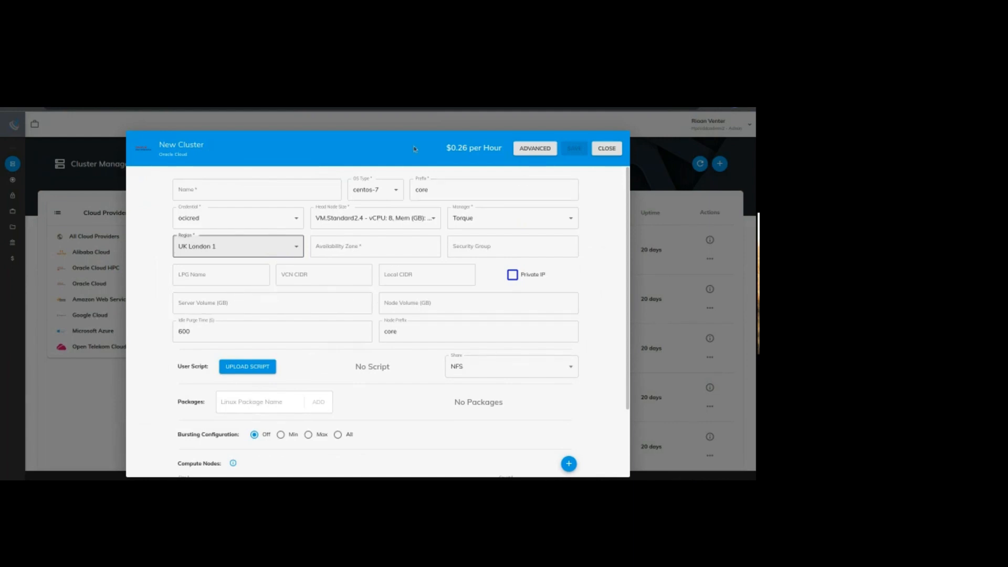
{"action": "left_click", "coordinate": [236, 247]}
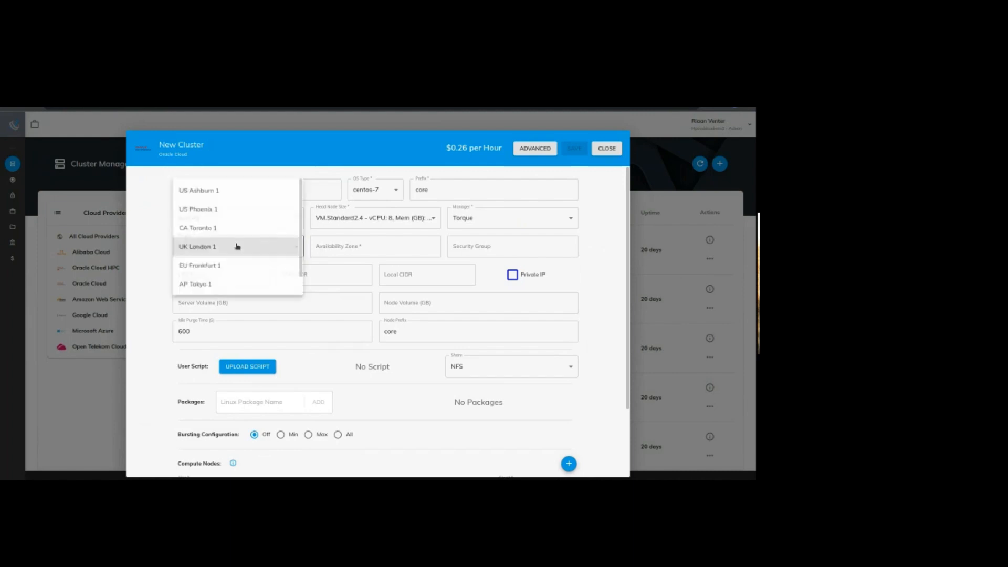
{"action": "left_click", "coordinate": [199, 267]}
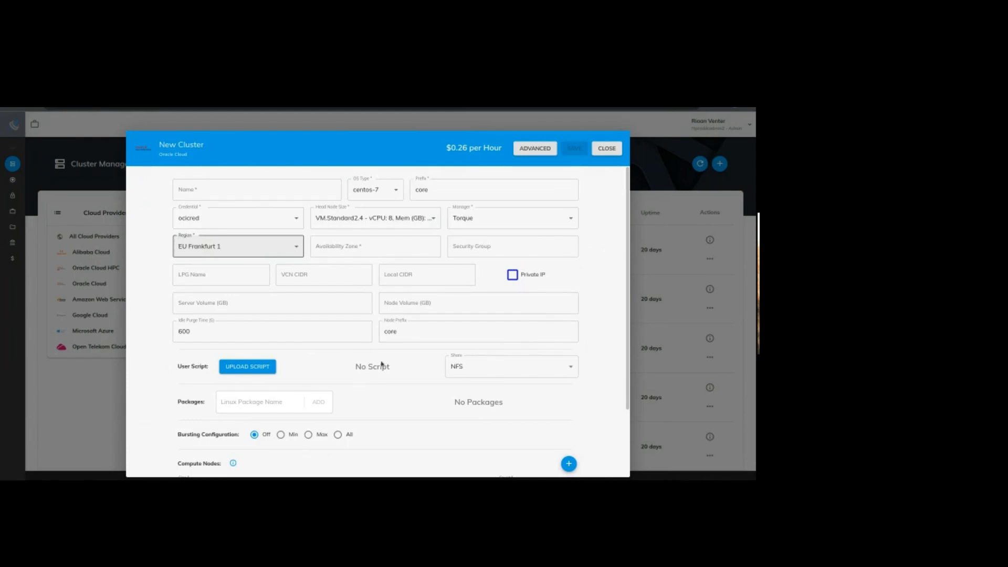
Set the cluster's compute nodes to size VM.Standard2.4 with a count of 5.
{"action": "scroll", "coordinate": [382, 362], "scroll_direction": "down", "scroll_amount": 2}
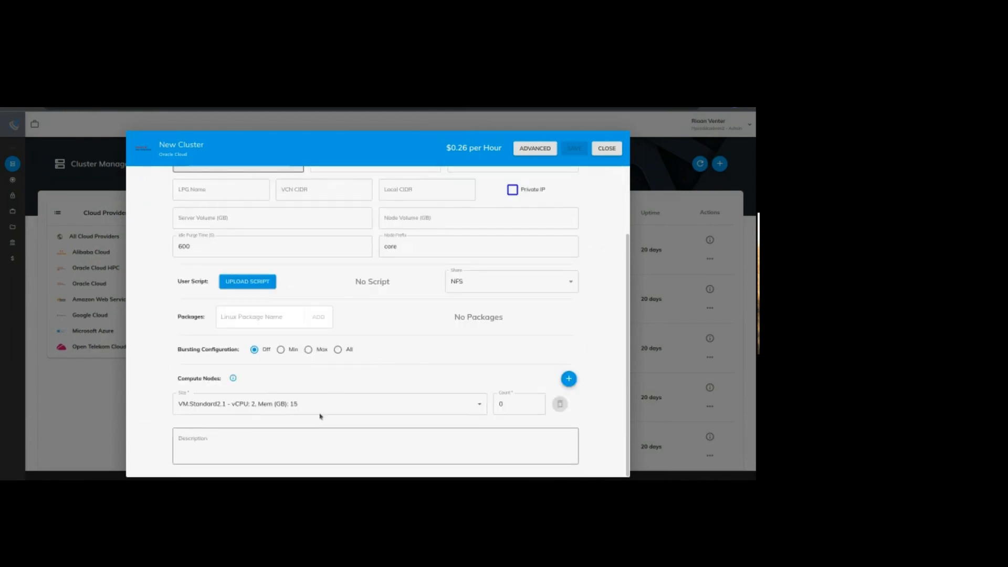
{"action": "left_click", "coordinate": [391, 404]}
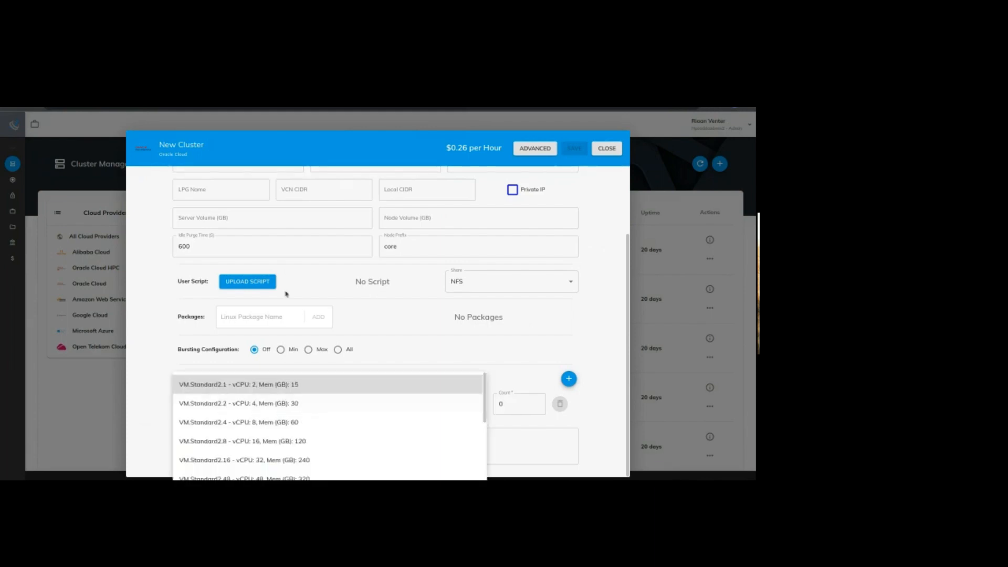
{"action": "left_click", "coordinate": [344, 423]}
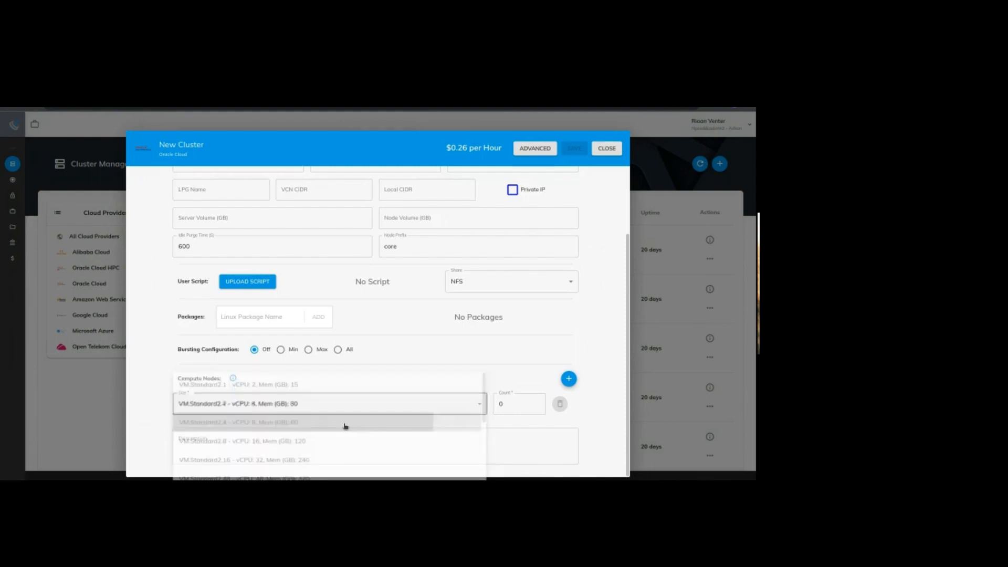
{"action": "left_click", "coordinate": [510, 404]}
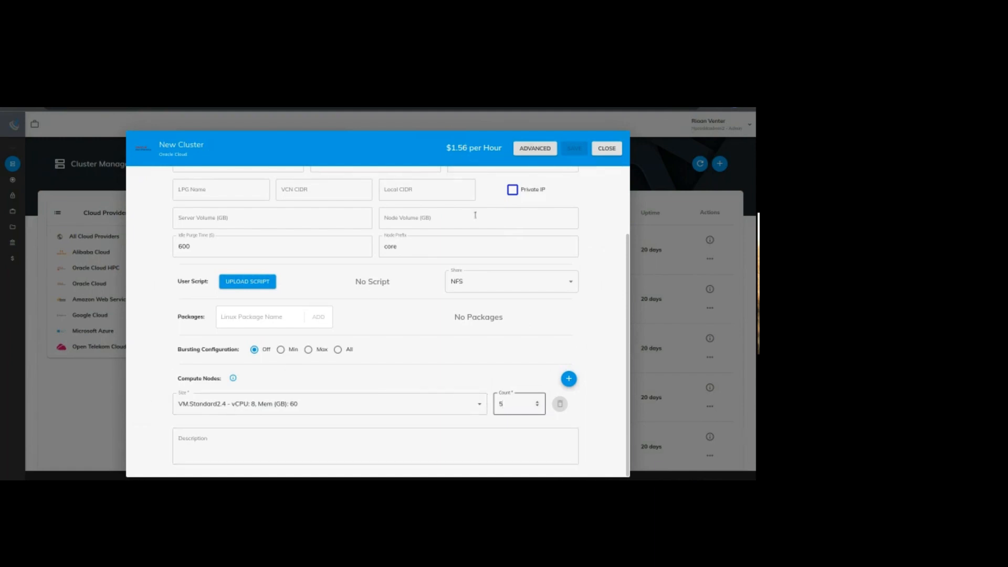
Add a second compute node entry with size BM.GPU.A10.4, dismissing all meeting reminders that cover the form.
{"action": "left_click", "coordinate": [569, 379]}
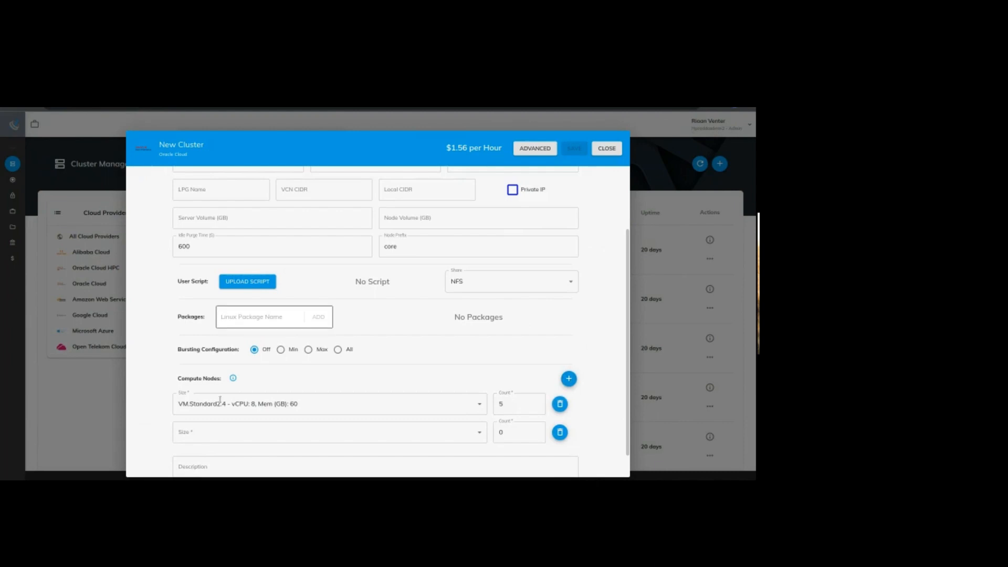
{"action": "left_click", "coordinate": [340, 433]}
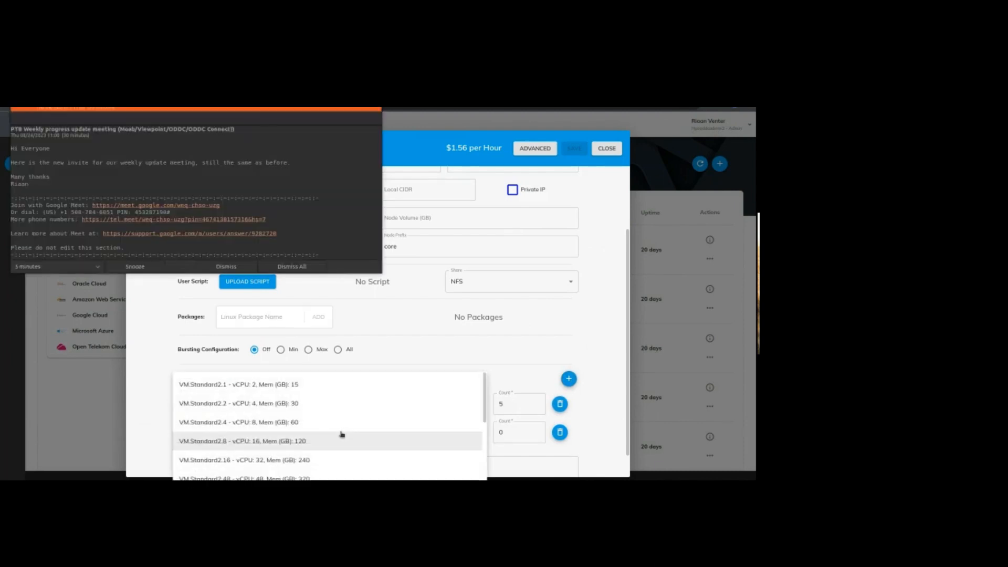
{"action": "scroll", "coordinate": [342, 433], "scroll_direction": "down", "scroll_amount": 10}
{"action": "left_click", "coordinate": [310, 267]}
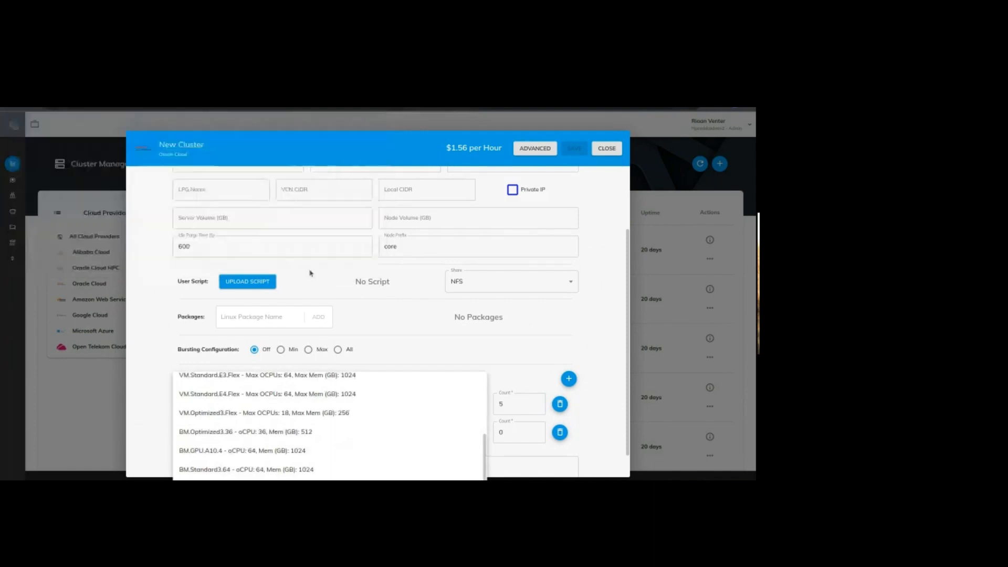
{"action": "scroll", "coordinate": [289, 413], "scroll_direction": "down", "scroll_amount": 1}
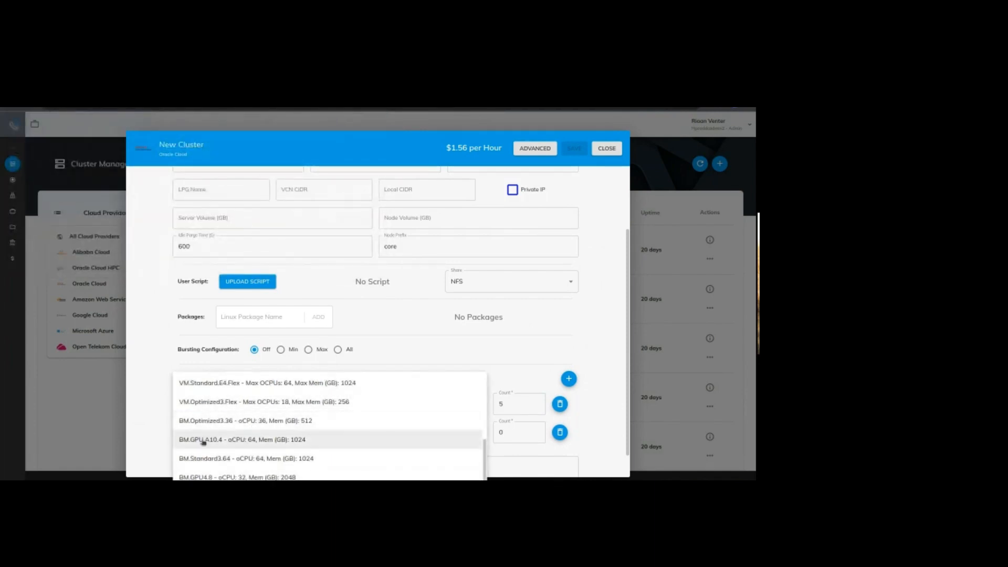
{"action": "left_click", "coordinate": [268, 441]}
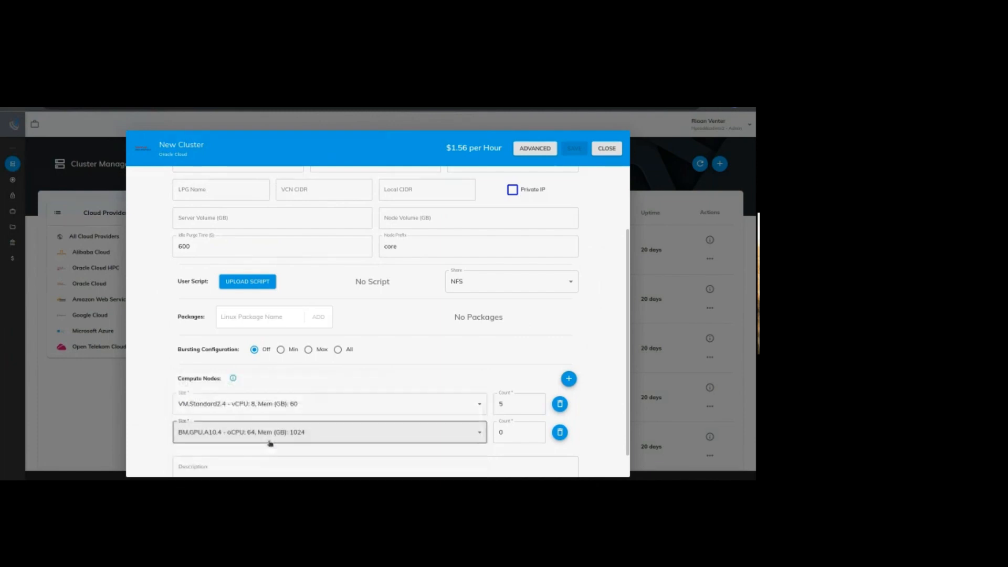
Set the BM.GPU.A10.4 compute node count to 3 and review the new cluster's settings and hourly cost.
{"action": "left_click", "coordinate": [527, 437]}
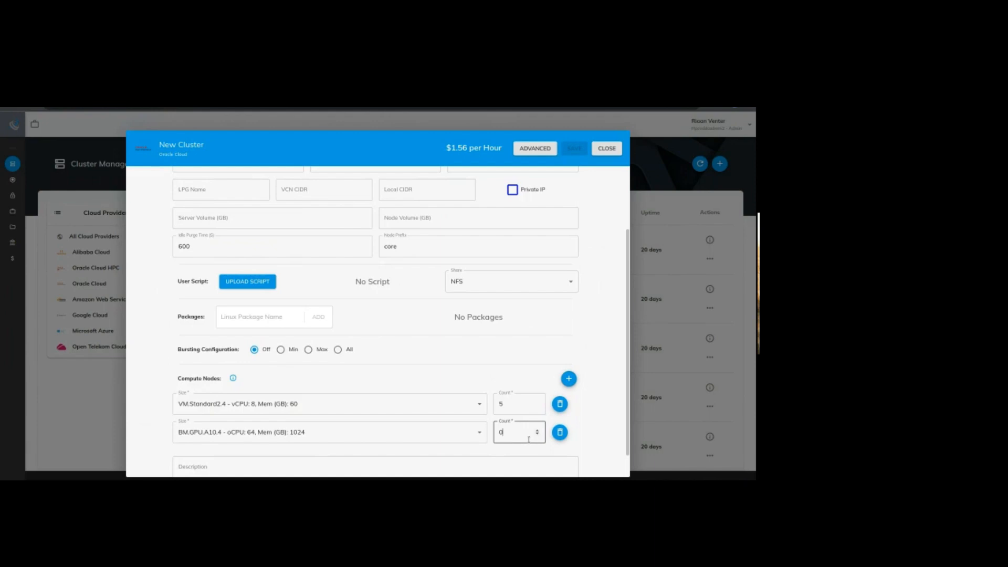
{"action": "type", "text": "3"}
{"action": "scroll", "coordinate": [389, 326], "scroll_direction": "up", "scroll_amount": 2}
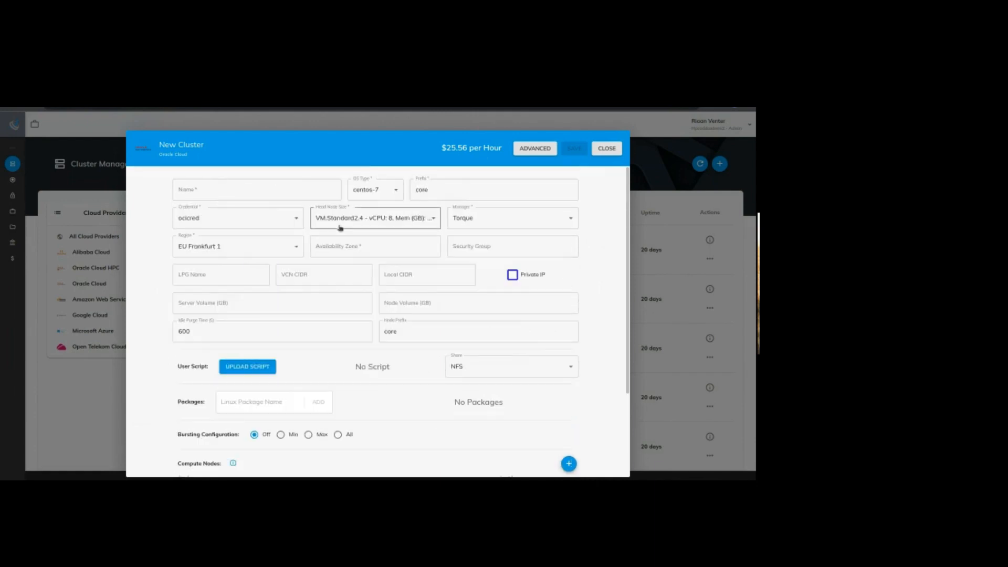
{"action": "scroll", "coordinate": [443, 387], "scroll_direction": "down", "scroll_amount": 3}
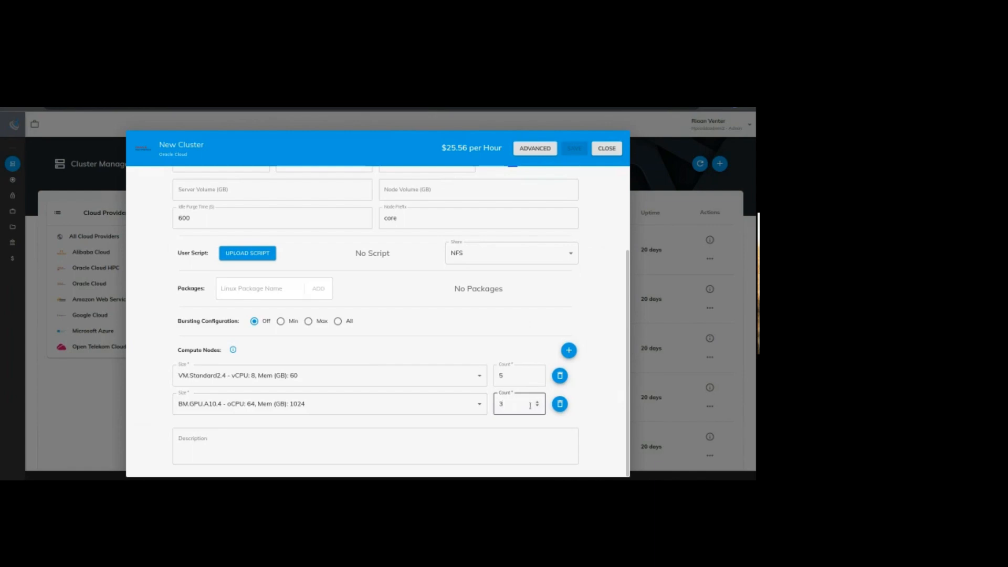
Remove the BM.GPU.A10.4 compute node entry and set the VM.Standard2.4 node count to 0, checking the hourly cost.
{"action": "left_click", "coordinate": [560, 408]}
{"action": "left_click", "coordinate": [519, 407]}
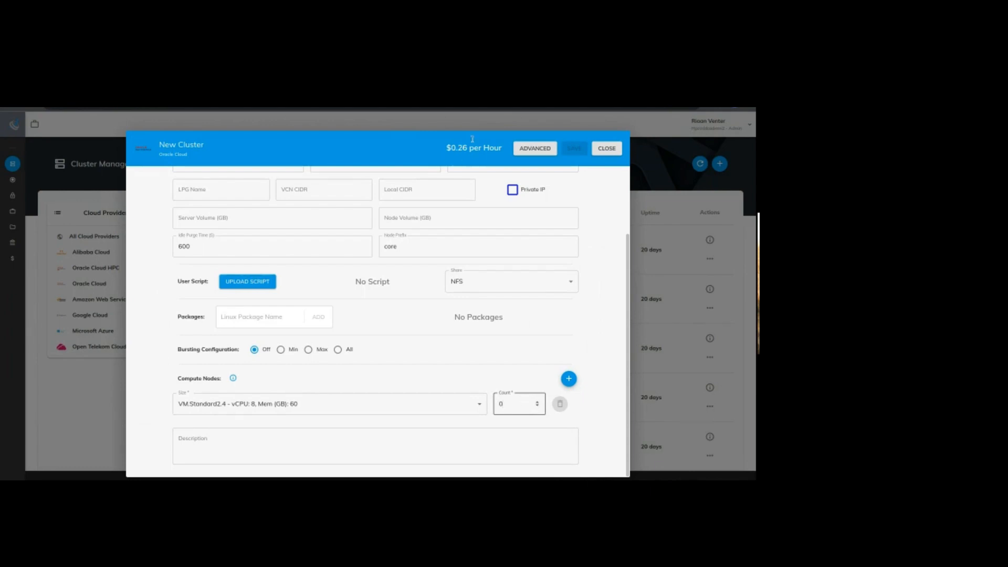
{"action": "scroll", "coordinate": [408, 251], "scroll_direction": "up", "scroll_amount": 2}
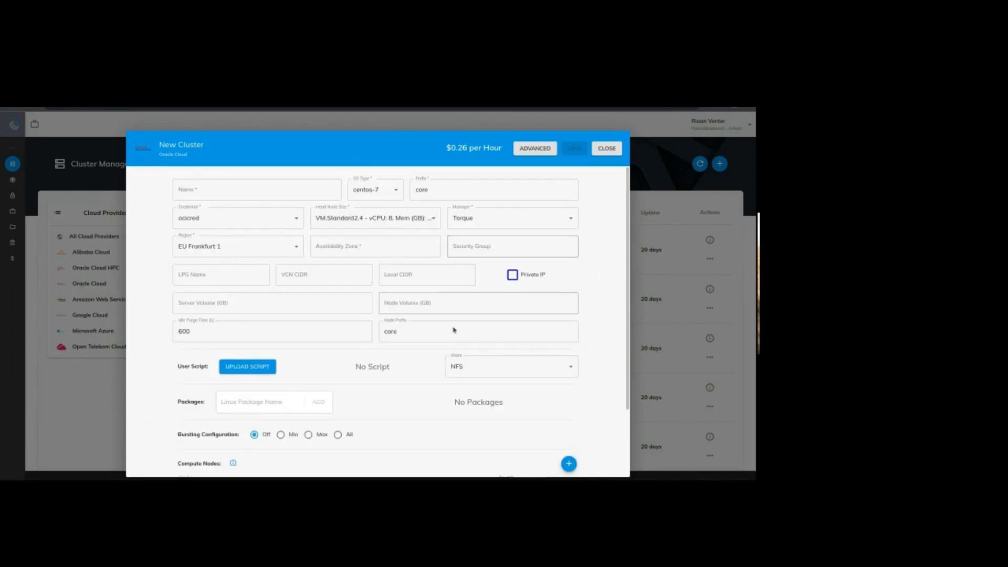
{"action": "scroll", "coordinate": [415, 408], "scroll_direction": "down", "scroll_amount": 2}
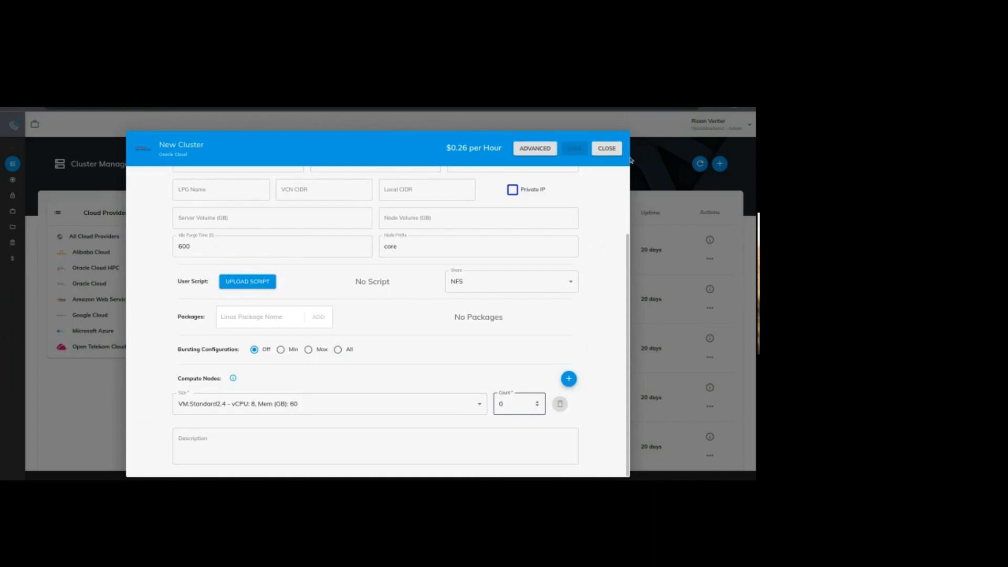
Close the new cluster form without saving and examine the nodes and job queue of oci-demo-ashburn-cluster-v2.
{"action": "left_click", "coordinate": [609, 150]}
{"action": "scroll", "coordinate": [328, 342], "scroll_direction": "down", "scroll_amount": 2}
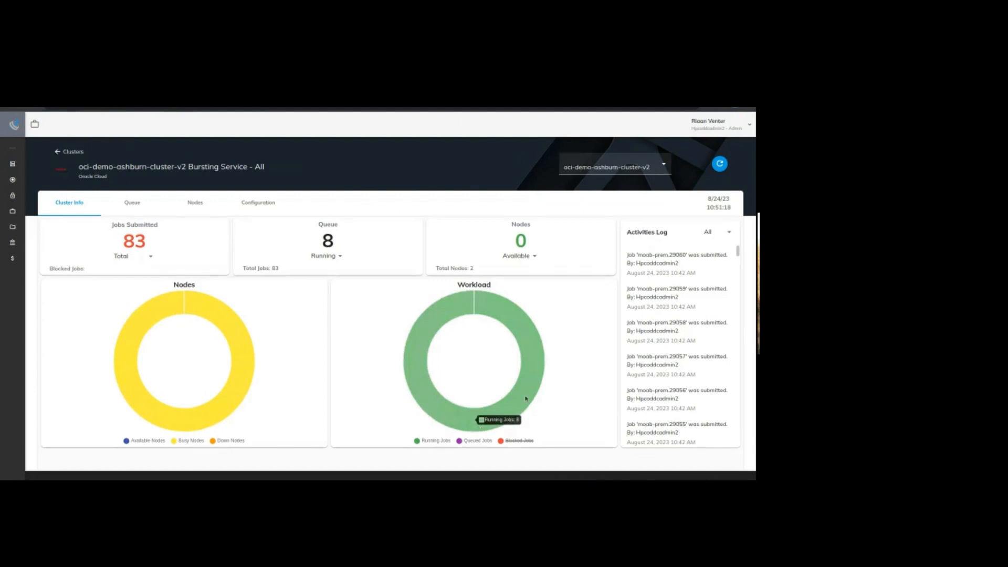
{"action": "left_click", "coordinate": [195, 202]}
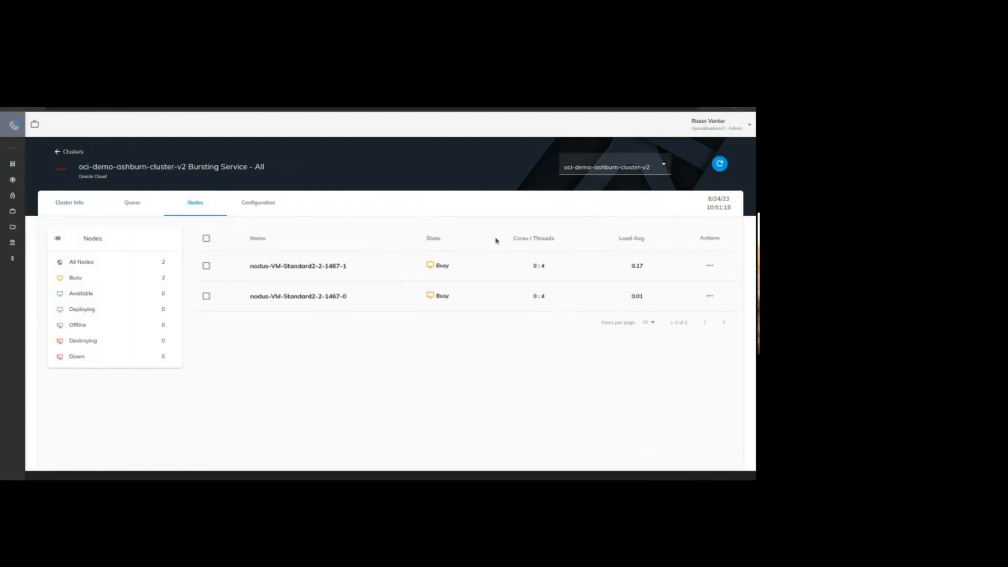
{"action": "left_click", "coordinate": [132, 204]}
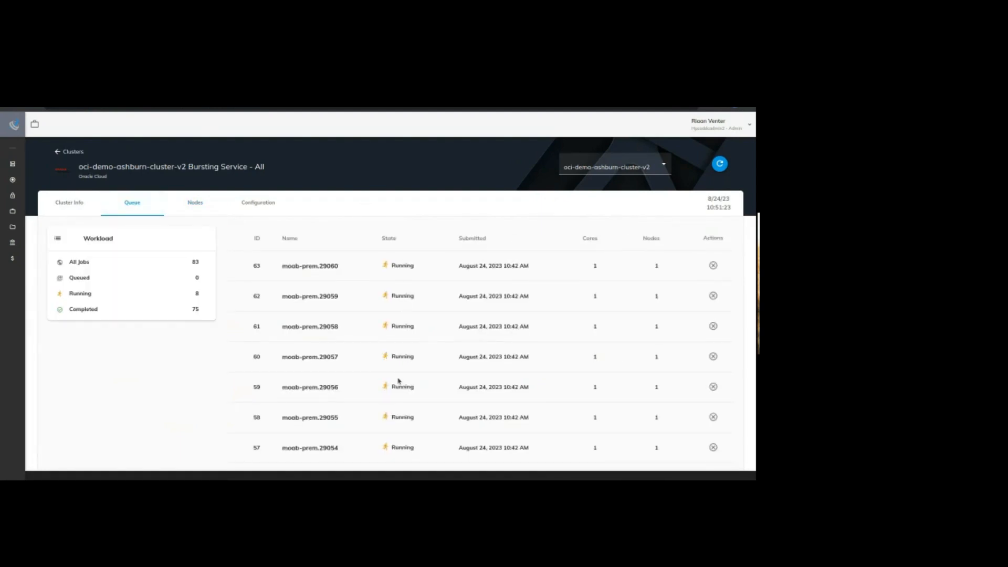
{"action": "left_click", "coordinate": [194, 204]}
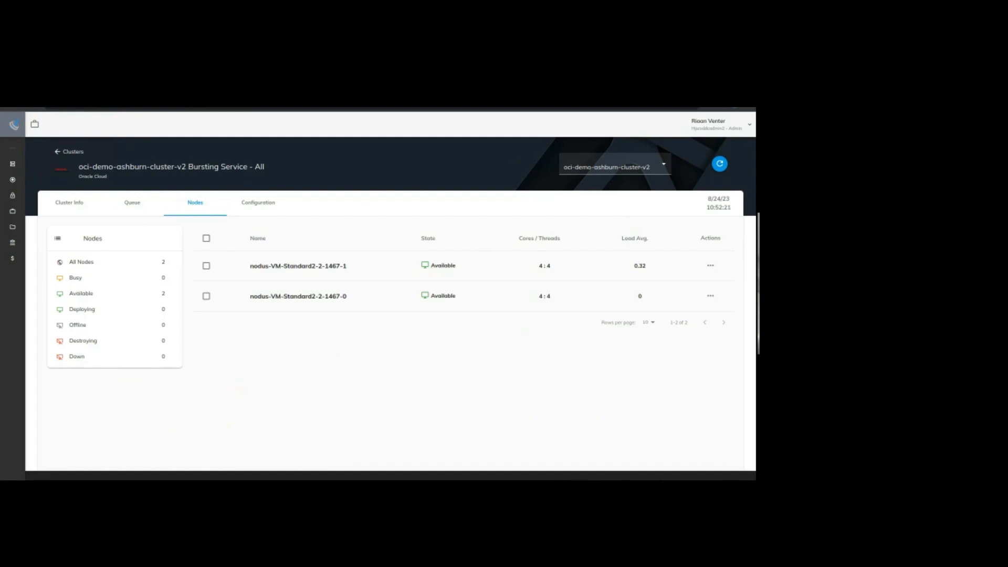
Switch to the PowerPoint presentation and look through its slide thumbnails past the cloud bursting diagrams.
{"action": "key", "text": "ctrl+Tab"}
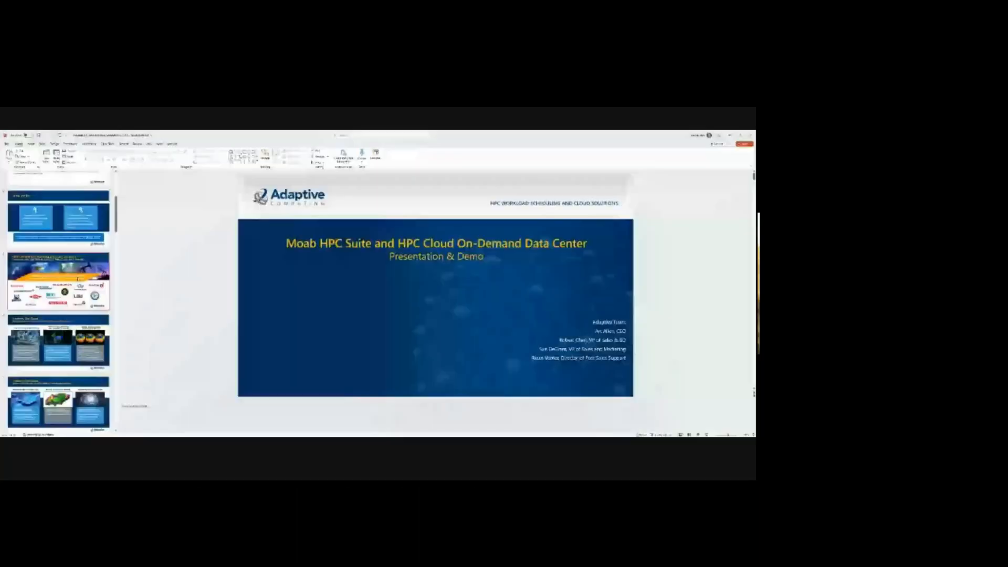
{"action": "scroll", "coordinate": [59, 302], "scroll_direction": "up", "scroll_amount": 3}
{"action": "scroll", "coordinate": [76, 289], "scroll_direction": "down", "scroll_amount": 10}
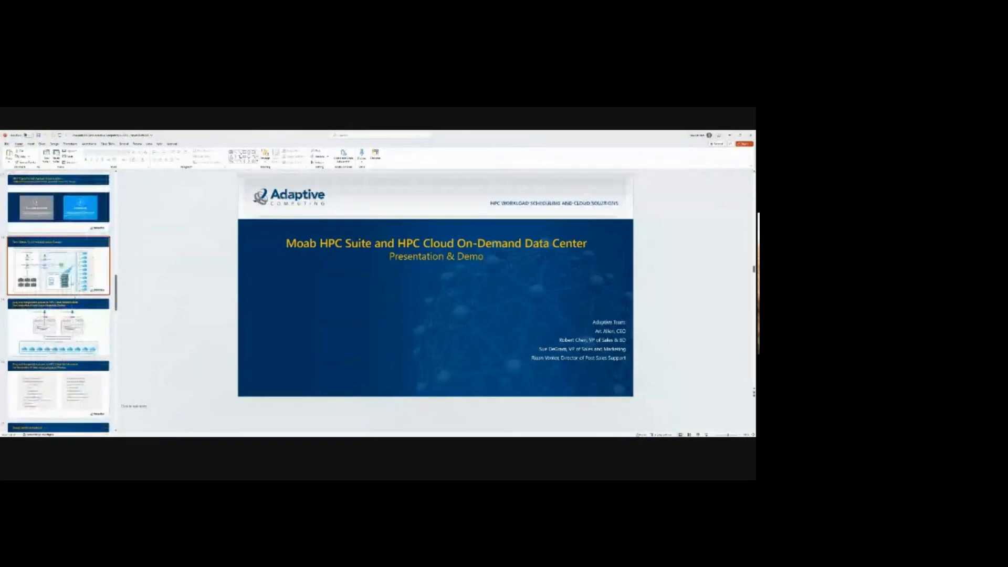